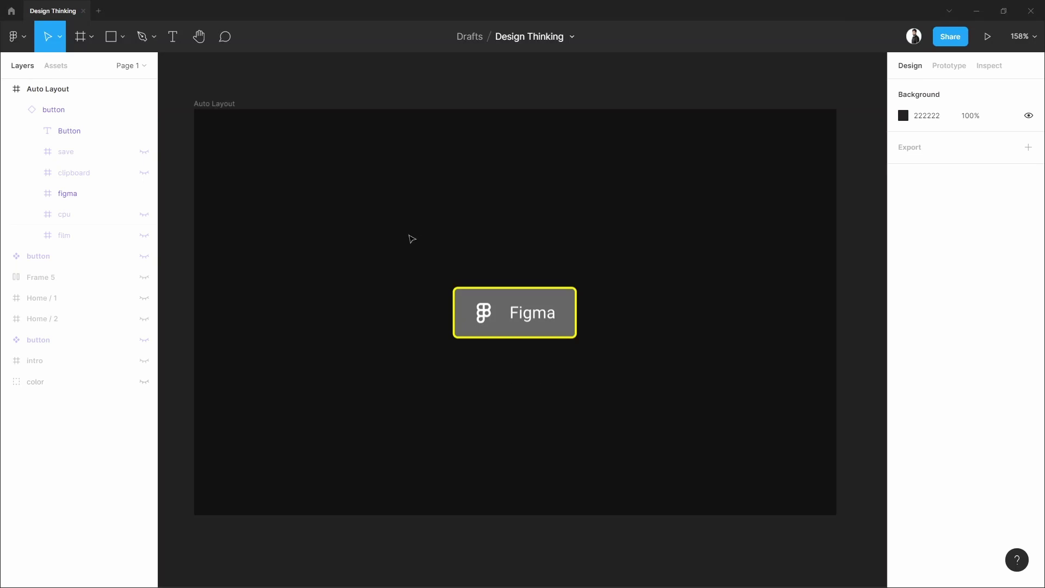
Swap the button instance's icon from the Figma logo to message-circle
{"action": "left_click_drag", "start_coordinate": [410, 243], "coordinate": [638, 372]}
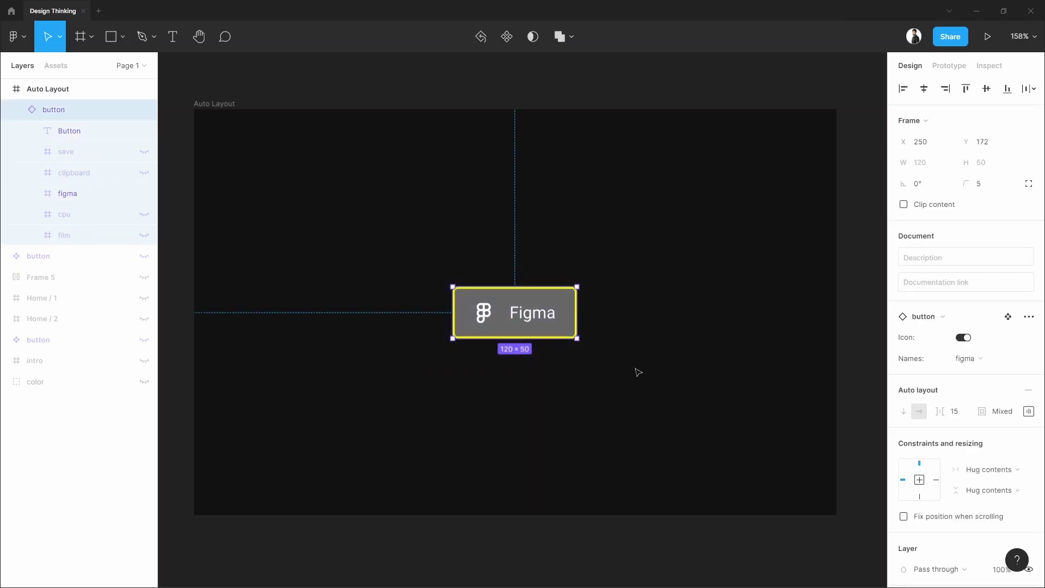
{"action": "left_click", "coordinate": [638, 372]}
{"action": "left_click", "coordinate": [563, 333]}
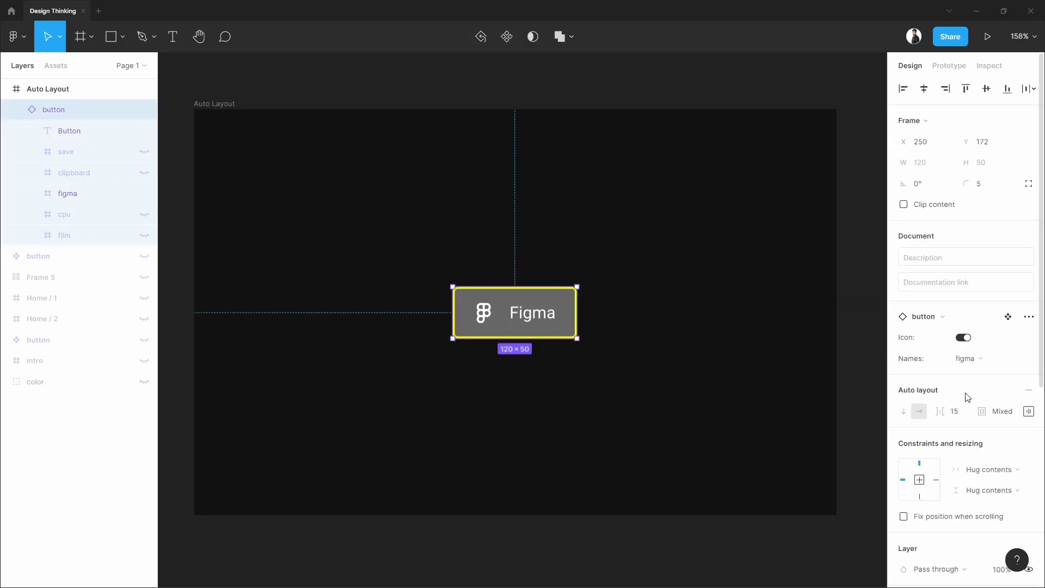
{"action": "left_click", "coordinate": [964, 338]}
{"action": "left_click", "coordinate": [963, 338]}
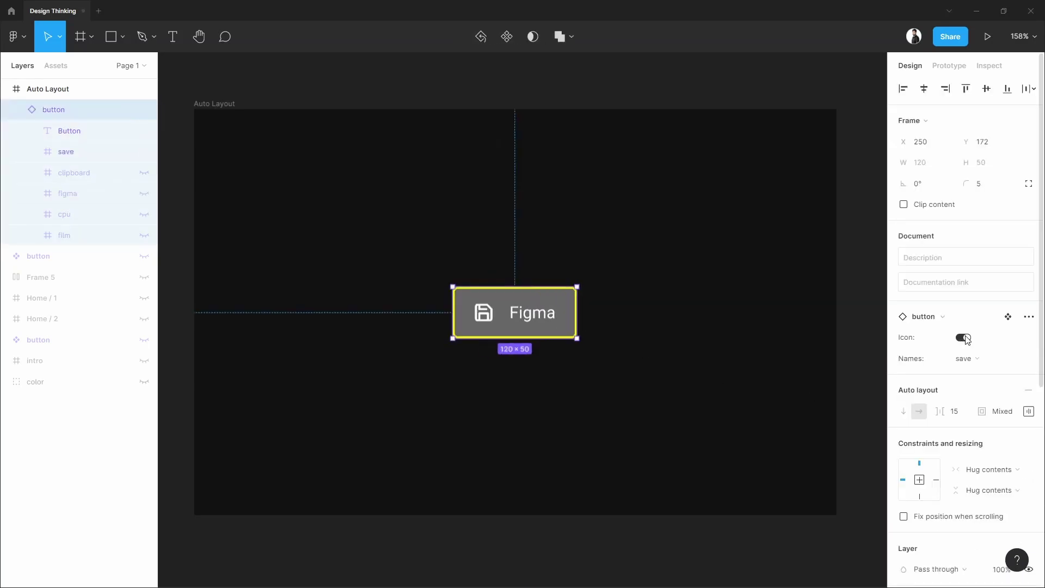
{"action": "left_click", "coordinate": [980, 360]}
{"action": "left_click", "coordinate": [979, 371]}
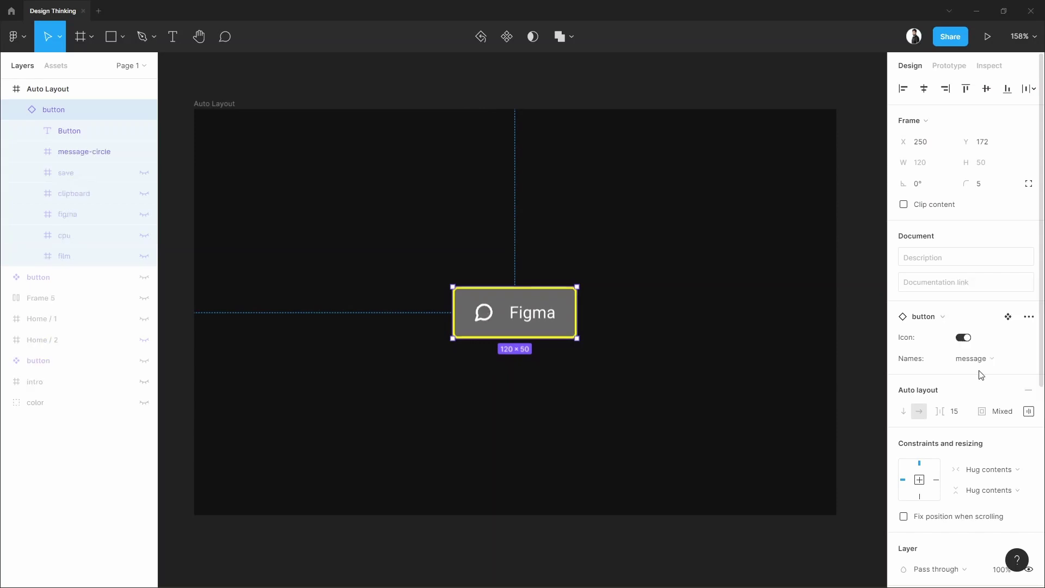
Change the button label from 'Figma' to 'Click Me'
{"action": "left_click", "coordinate": [696, 394]}
{"action": "left_click", "coordinate": [122, 133]}
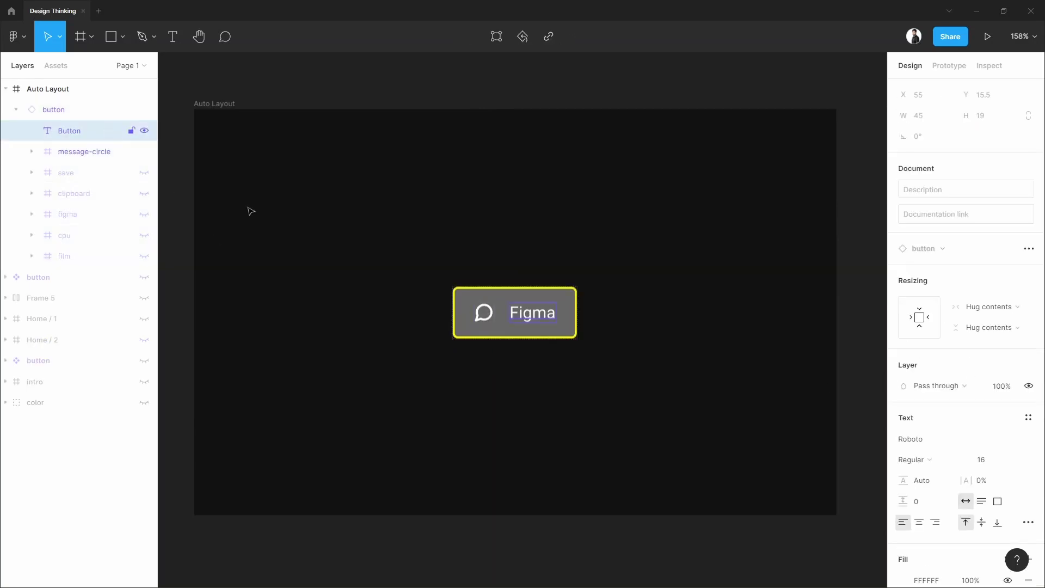
{"action": "double_click", "coordinate": [533, 317]}
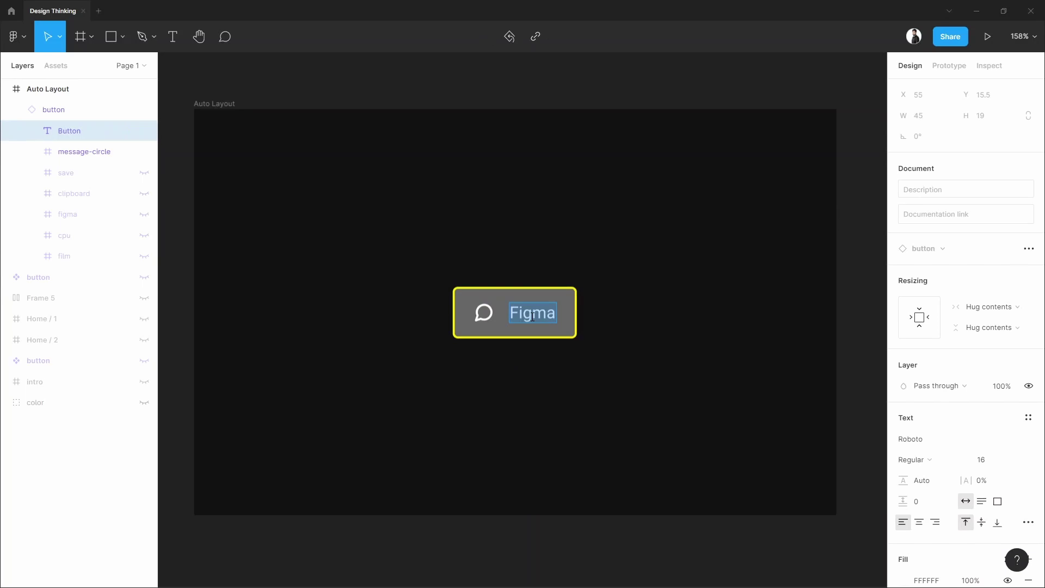
{"action": "type", "text": "Click "}
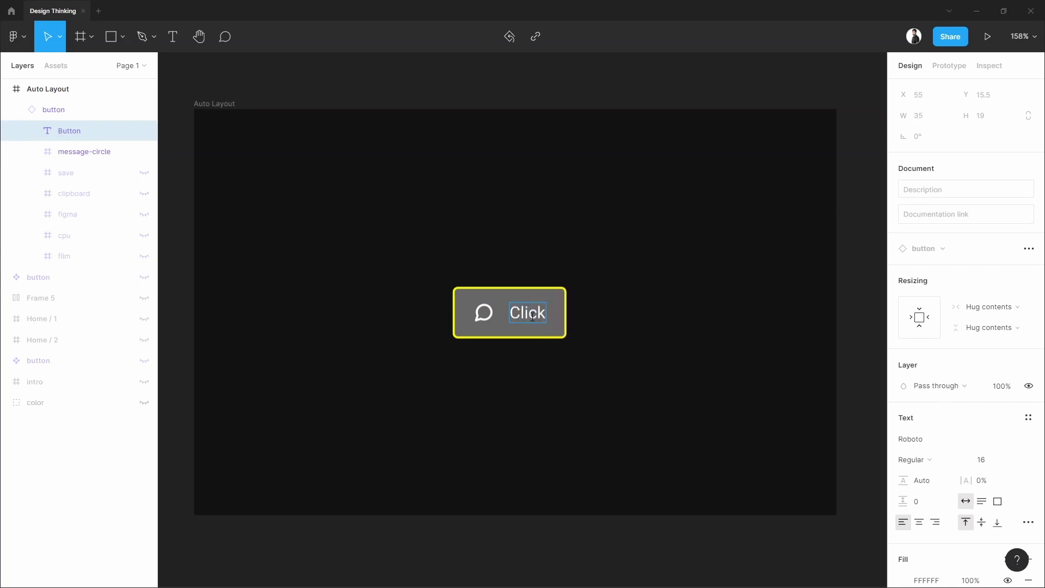
{"action": "type", "text": "Me"}
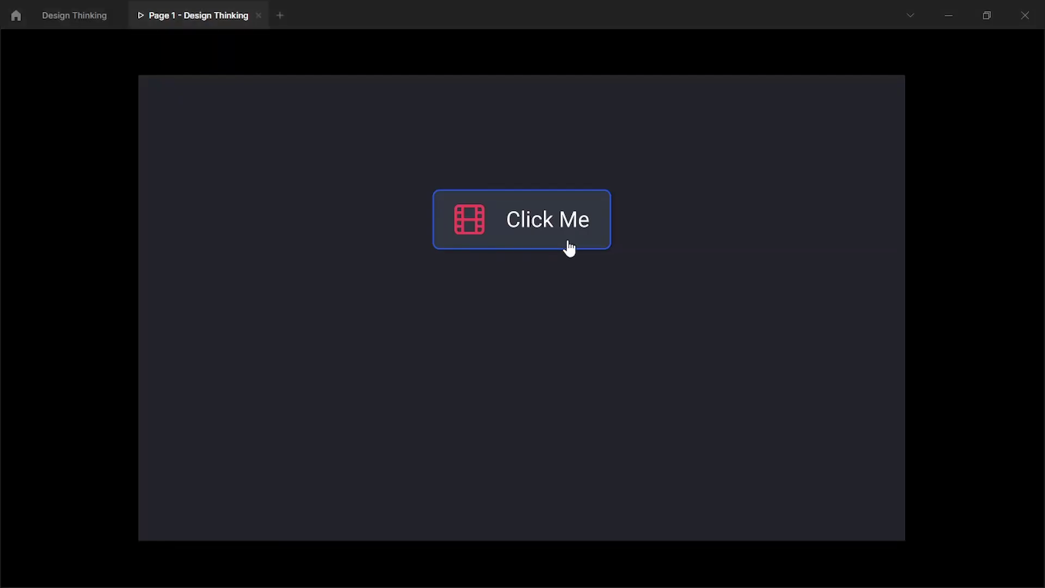
{"action": "left_click", "coordinate": [567, 246]}
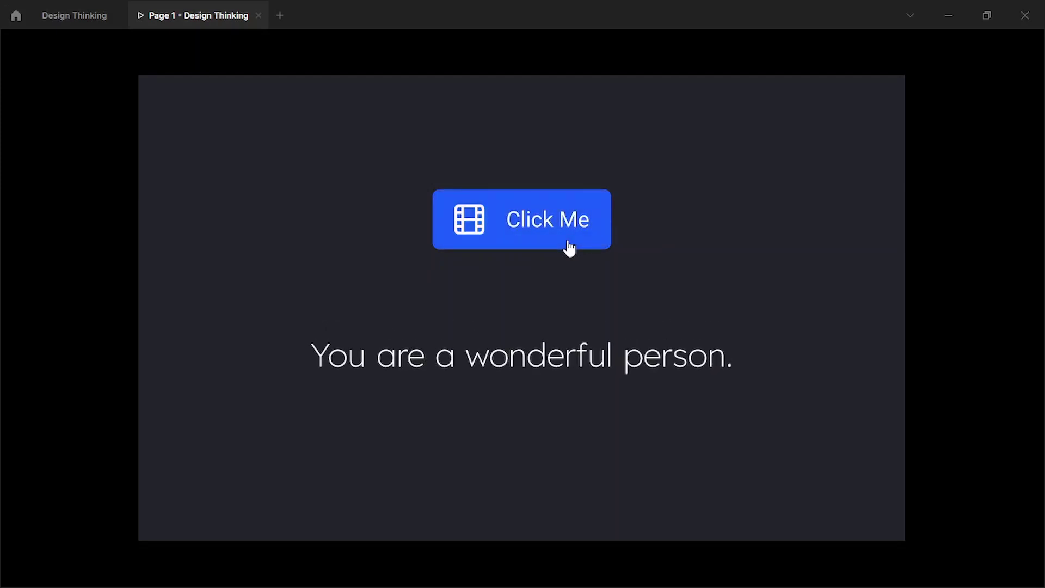
{"action": "left_click", "coordinate": [568, 245]}
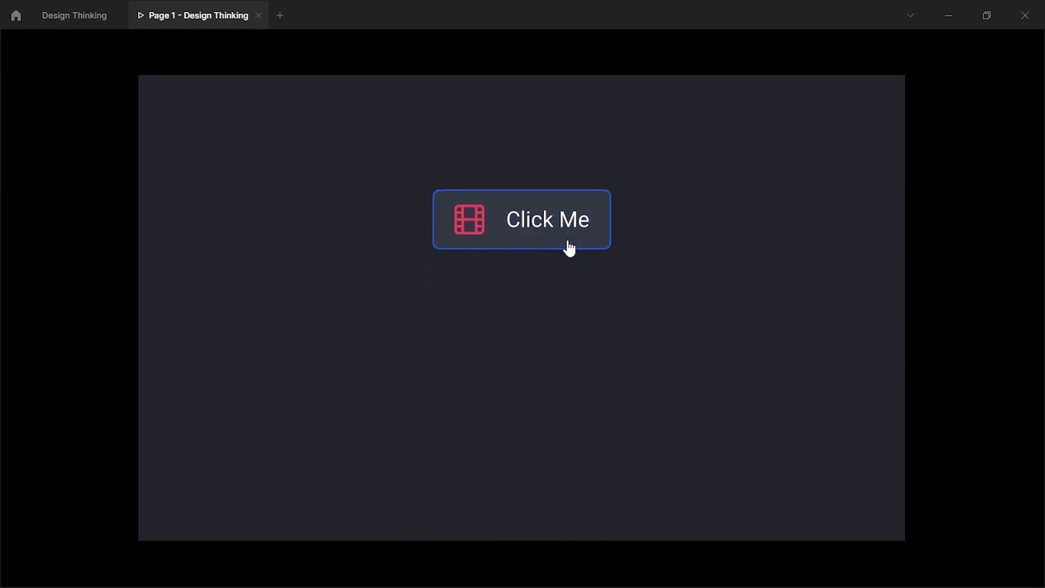
{"action": "left_click", "coordinate": [569, 248]}
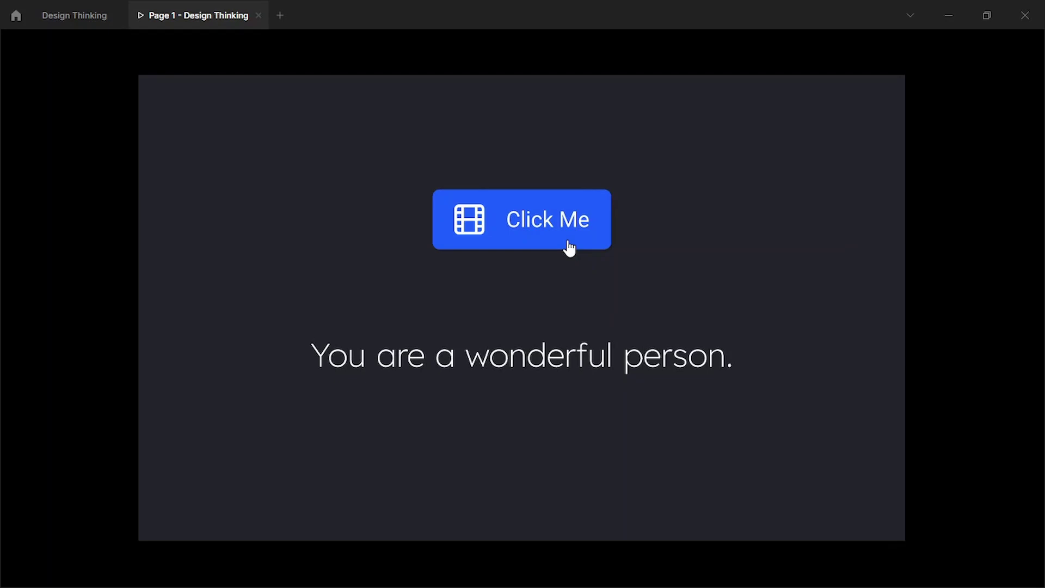
{"action": "left_click", "coordinate": [570, 247]}
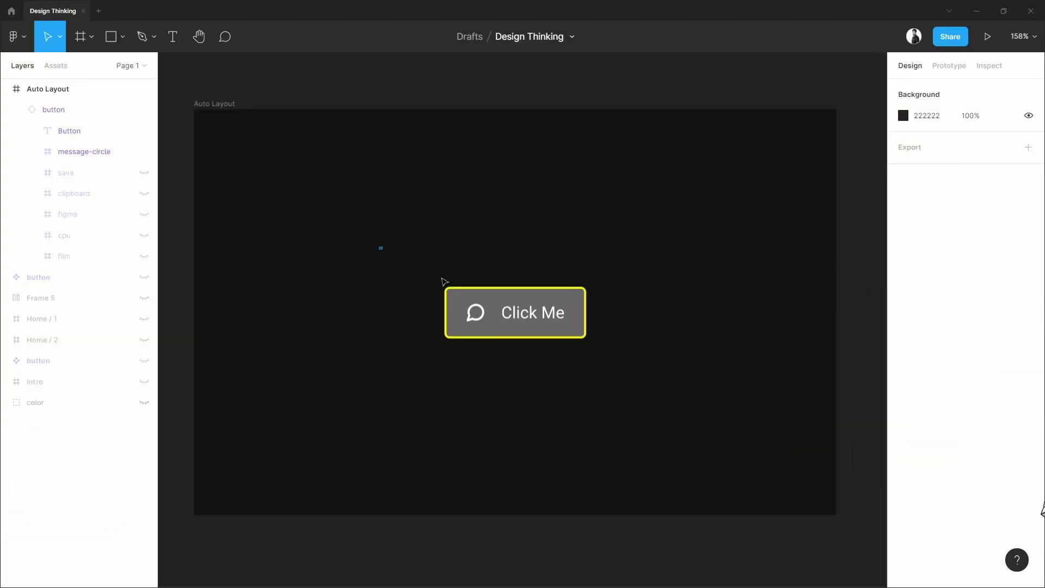
{"action": "left_click", "coordinate": [539, 327]}
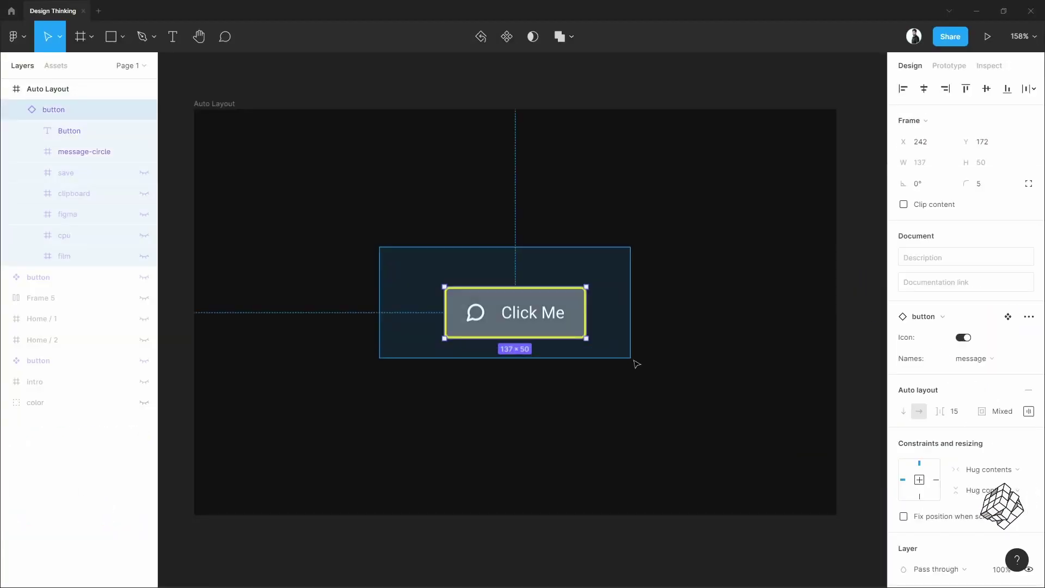
Move the Click Me button up to Y 67 and place a new text layer below it
{"action": "left_click_drag", "start_coordinate": [555, 335], "coordinate": [550, 227]}
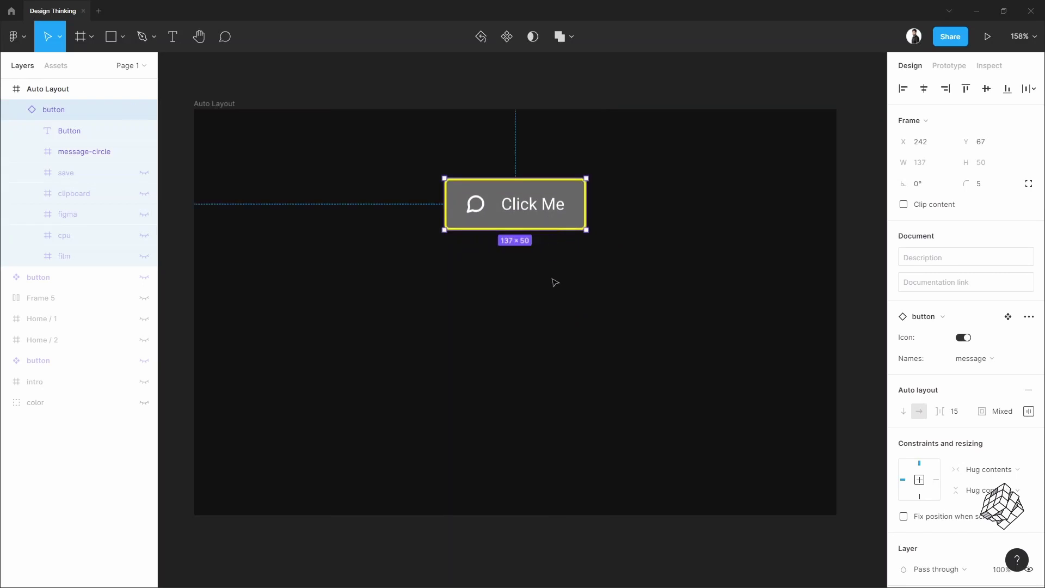
{"action": "left_click", "coordinate": [555, 283]}
{"action": "left_click", "coordinate": [173, 37]}
{"action": "left_click", "coordinate": [350, 341]}
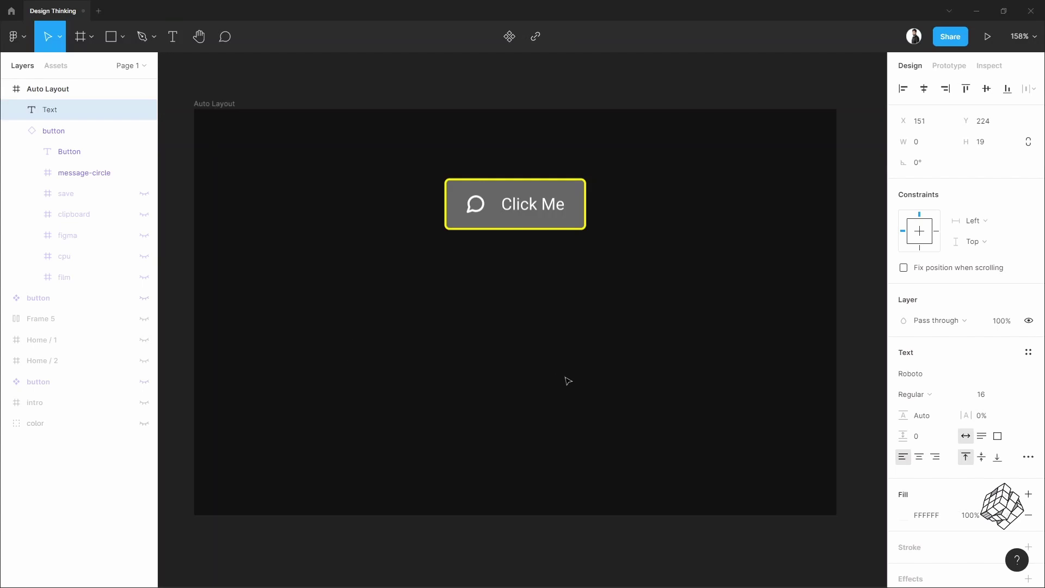
Type the sentence 'You are a wonderful person' into the new text layer
{"action": "type", "text": "You Are"}
{"action": "key", "text": "BackSpace"}
{"action": "key", "text": "BackSpace"}
{"action": "key", "text": "BackSpace"}
{"action": "type", "text": "are"}
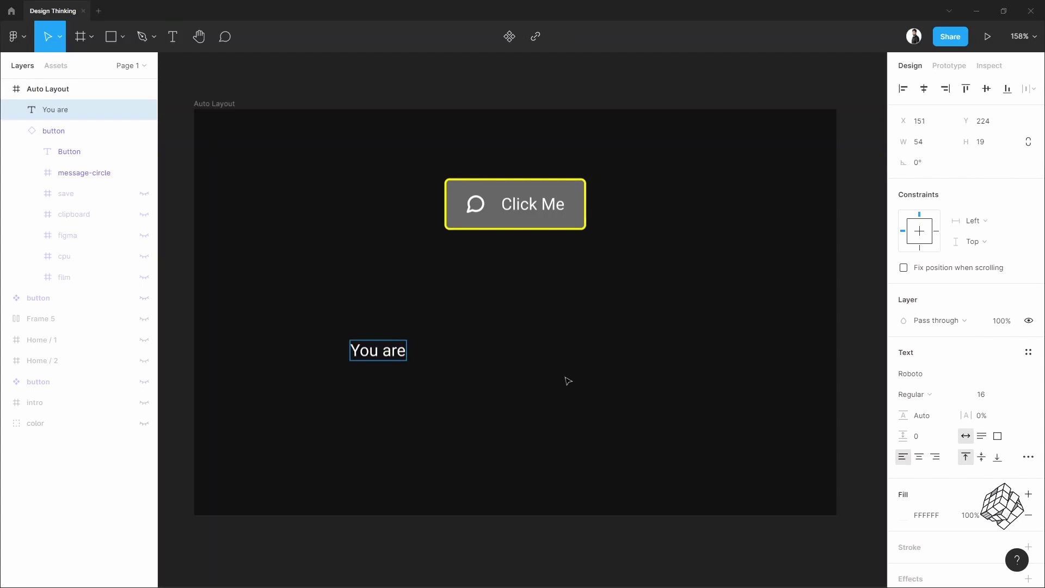
{"action": "type", "text": " a wonderful person"}
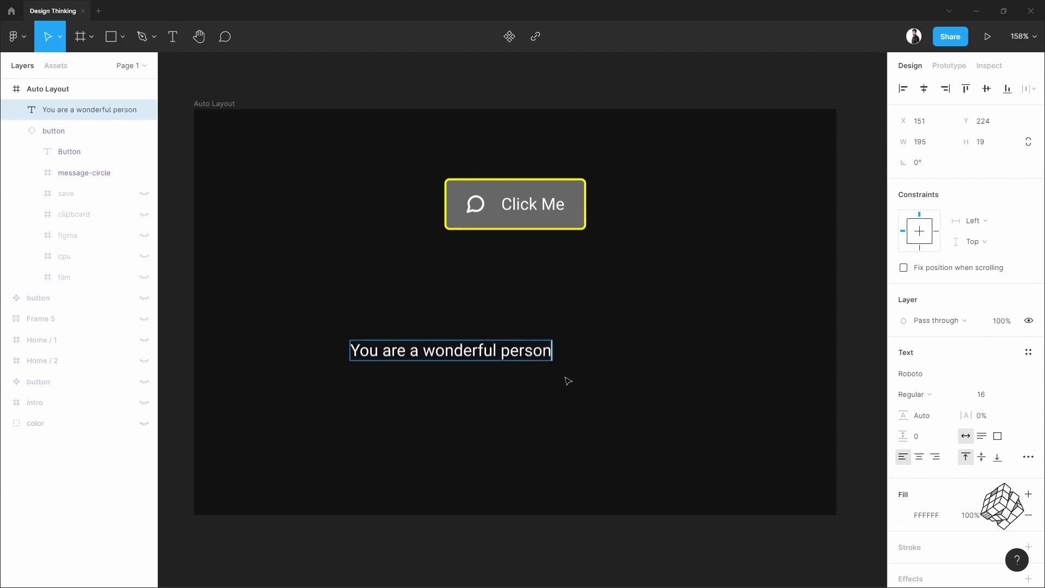
{"action": "key", "text": "Escape"}
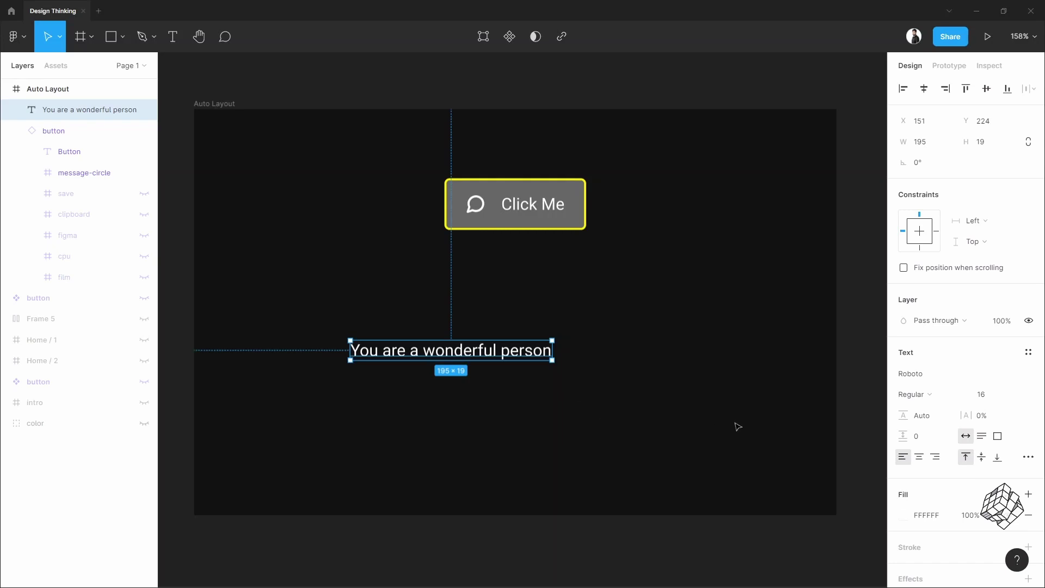
Style the sentence in Lexend Light, size 24, and centre it under the button
{"action": "left_click", "coordinate": [940, 377]}
{"action": "type", "text": "Le"}
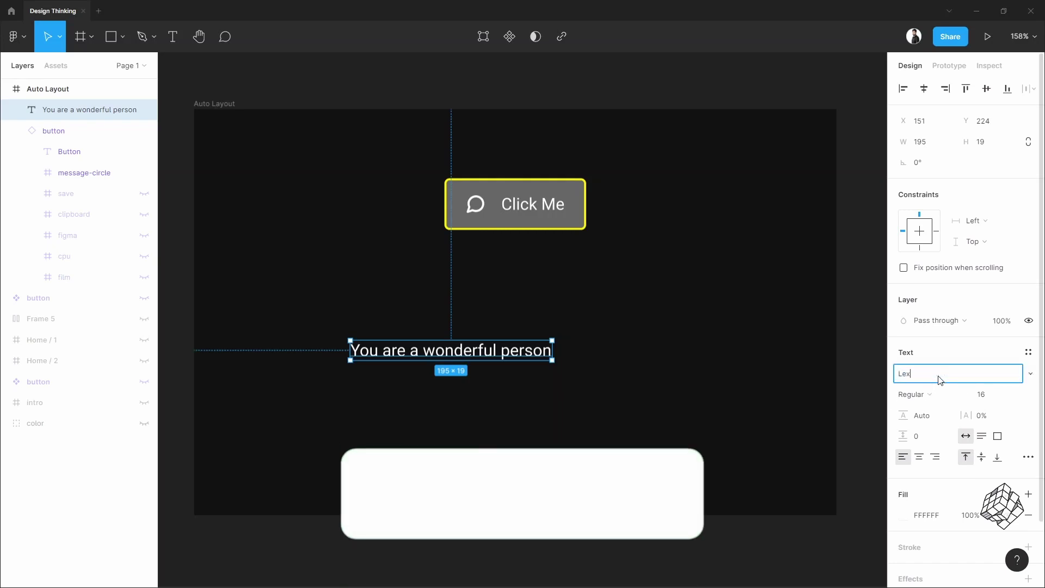
{"action": "type", "text": "x"}
{"action": "key", "text": "Return"}
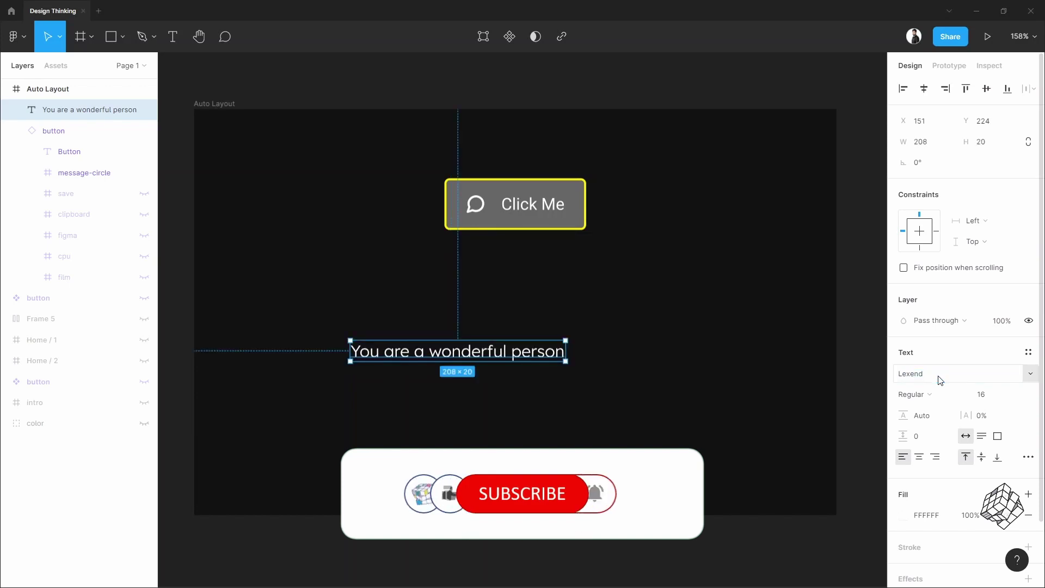
{"action": "left_click", "coordinate": [1016, 393]}
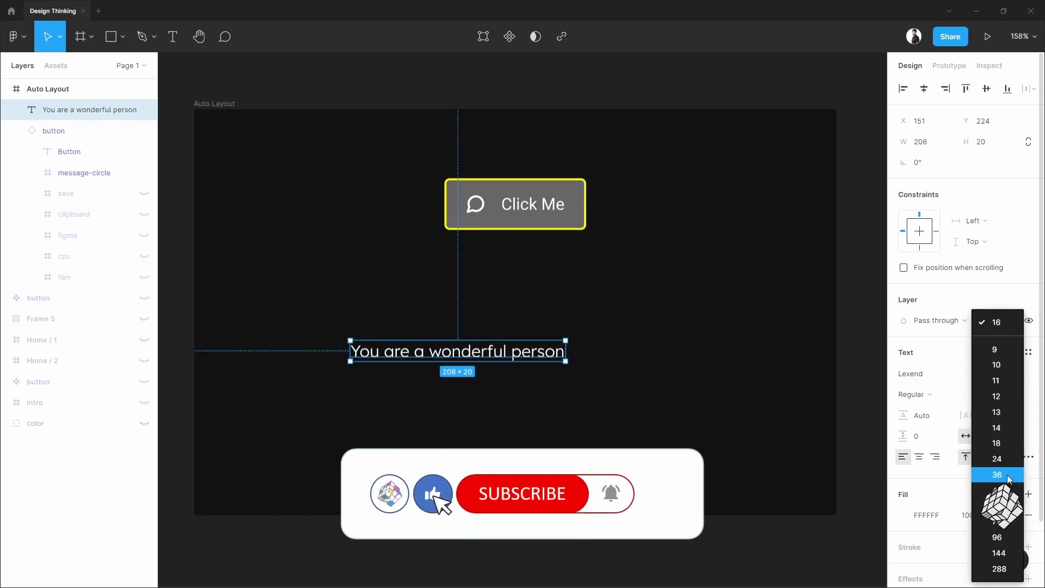
{"action": "left_click", "coordinate": [1009, 475]}
{"action": "left_click", "coordinate": [1013, 388]}
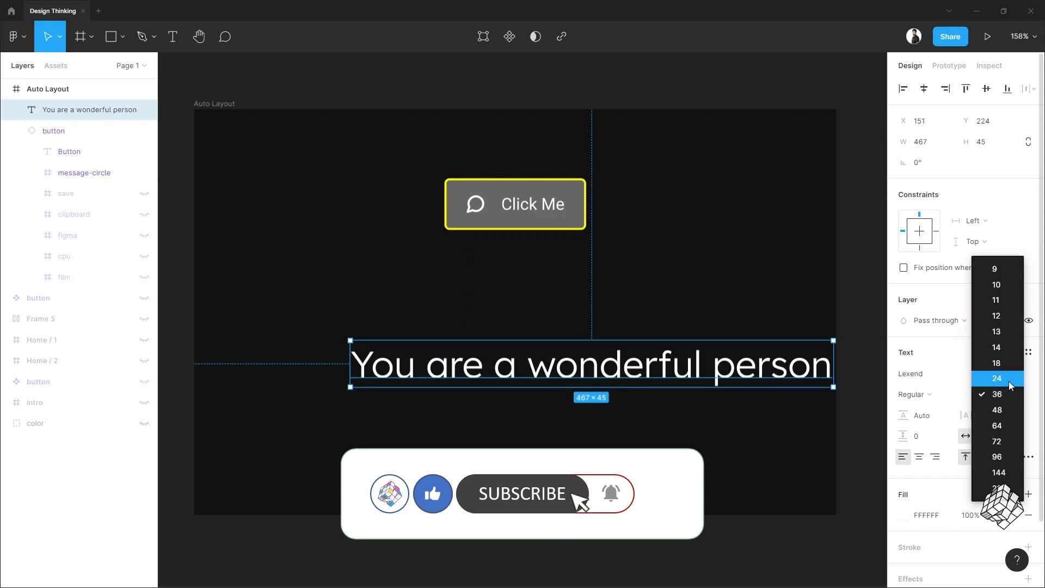
{"action": "left_click", "coordinate": [1011, 381]}
{"action": "left_click", "coordinate": [926, 394]}
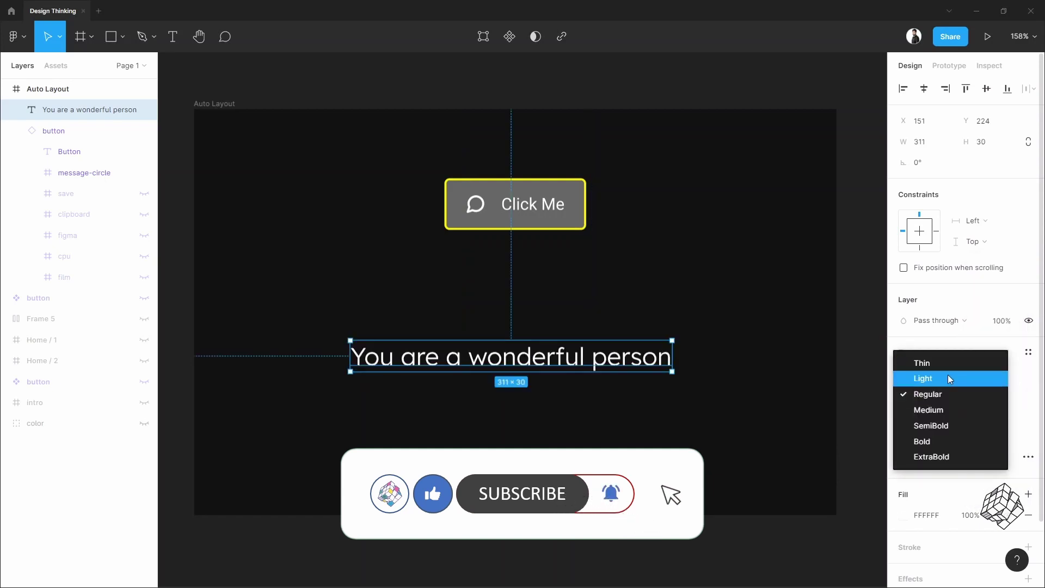
{"action": "left_click", "coordinate": [949, 379]}
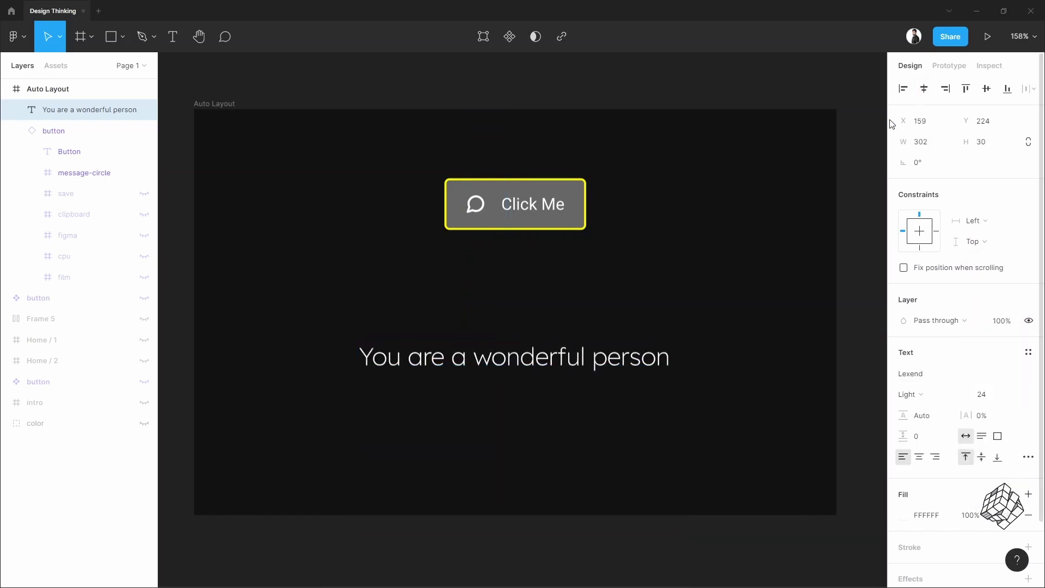
{"action": "left_click_drag", "start_coordinate": [605, 358], "coordinate": [609, 333]}
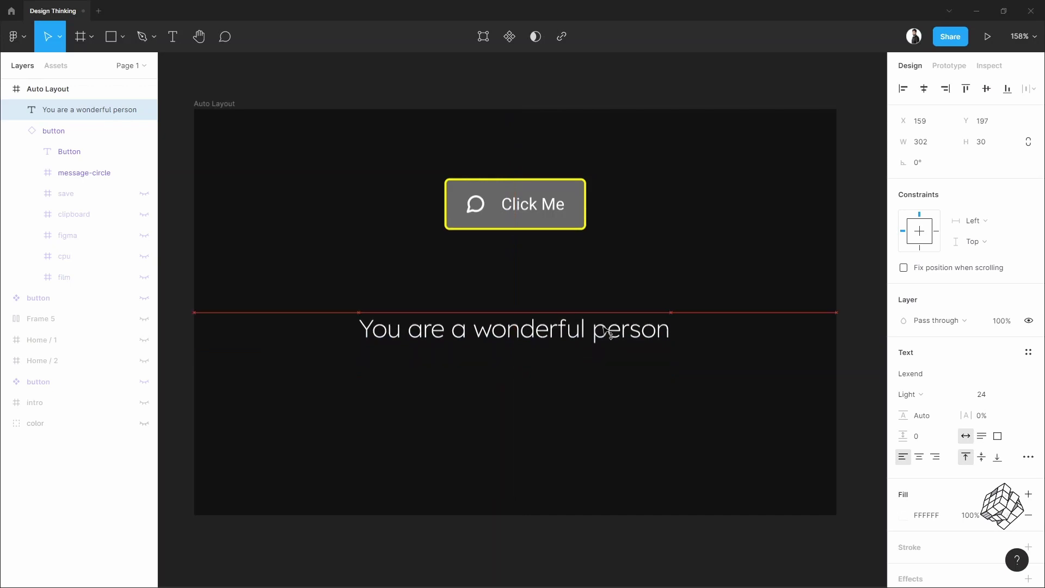
{"action": "left_click", "coordinate": [576, 379]}
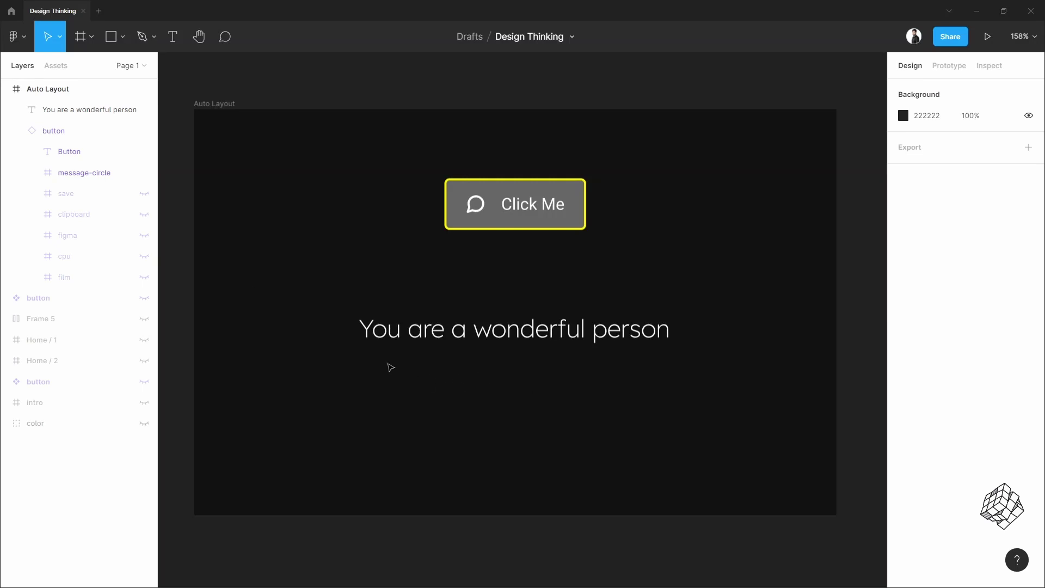
Rename the frame 'Auto Layout / 1' and Alt-drag a copy to its right as Auto Layout / 2
{"action": "double_click", "coordinate": [84, 90]}
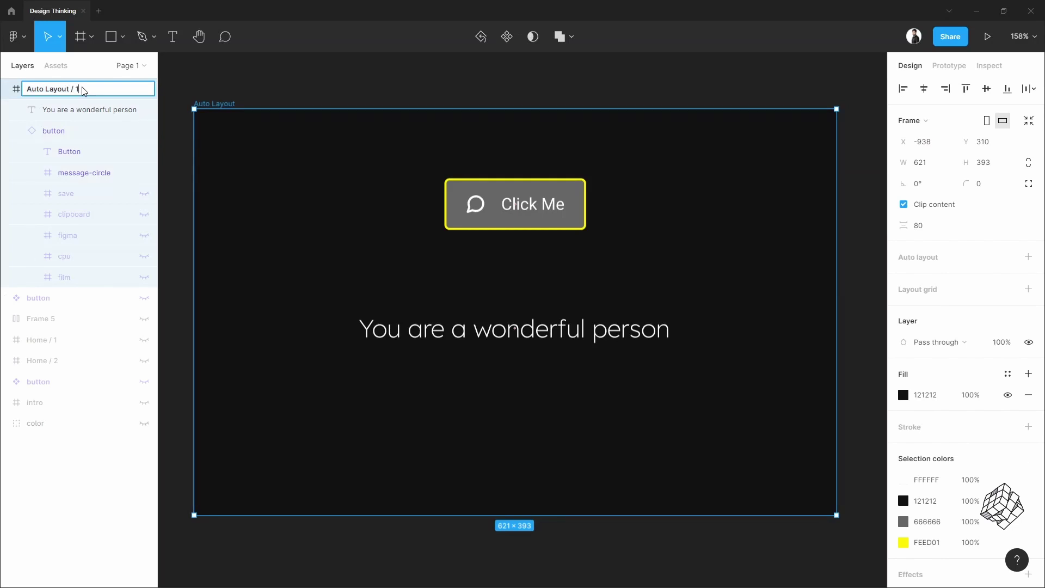
{"action": "left_click", "coordinate": [293, 89]}
{"action": "scroll", "coordinate": [306, 161], "scroll_direction": "down", "scroll_amount": 5}
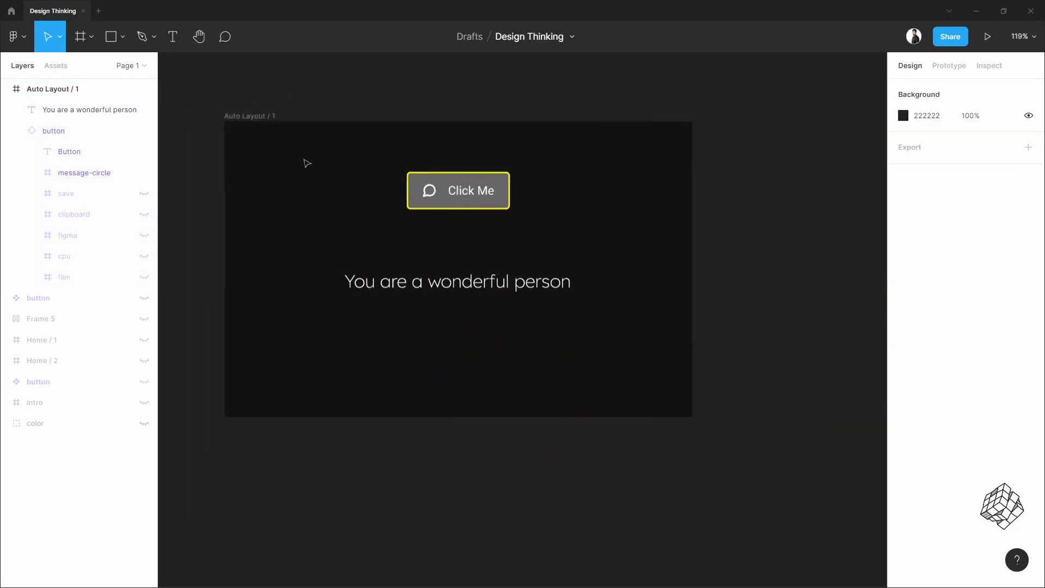
{"action": "left_click", "coordinate": [242, 194]}
{"action": "left_click_drag", "start_coordinate": [243, 193], "coordinate": [537, 194]}
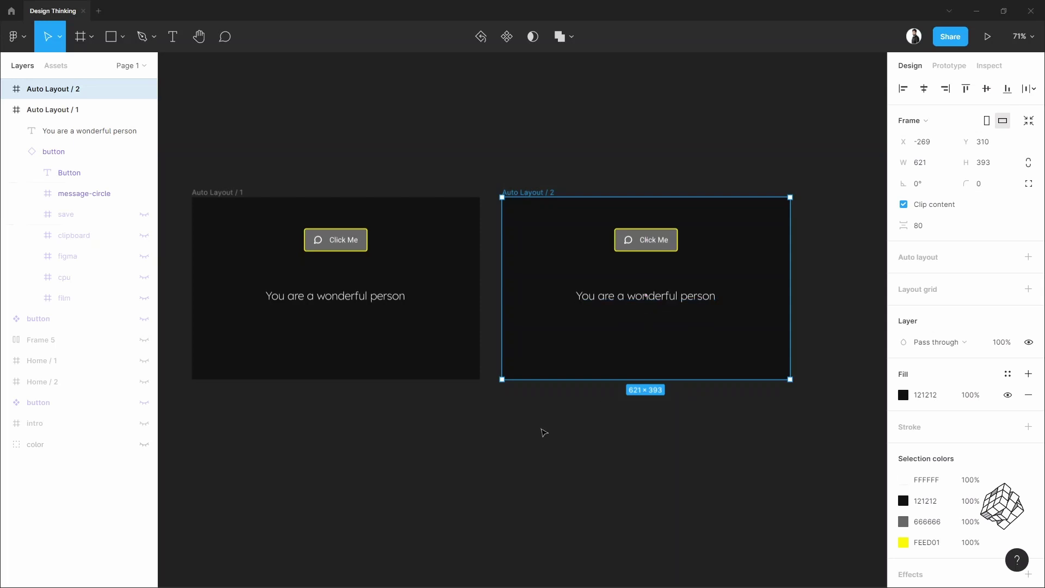
{"action": "left_click", "coordinate": [543, 173]}
Move the Auto Layout / 1 sentence closer to the button and set its fill opacity to 0%
{"action": "left_click", "coordinate": [381, 298]}
{"action": "left_click_drag", "start_coordinate": [381, 298], "coordinate": [381, 271]}
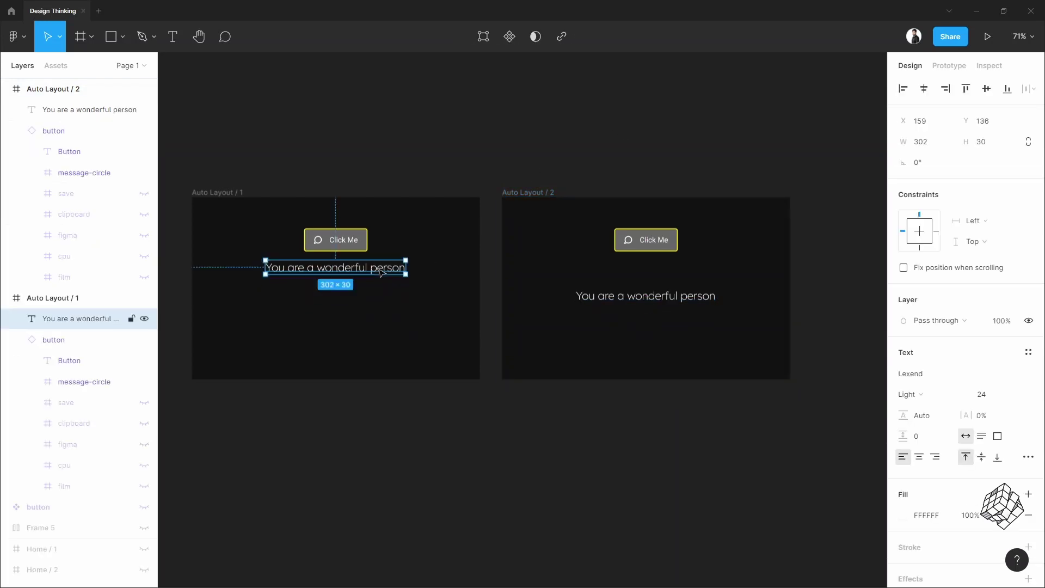
{"action": "left_click", "coordinate": [980, 516]}
{"action": "type", "text": "0"}
{"action": "key", "text": "Return"}
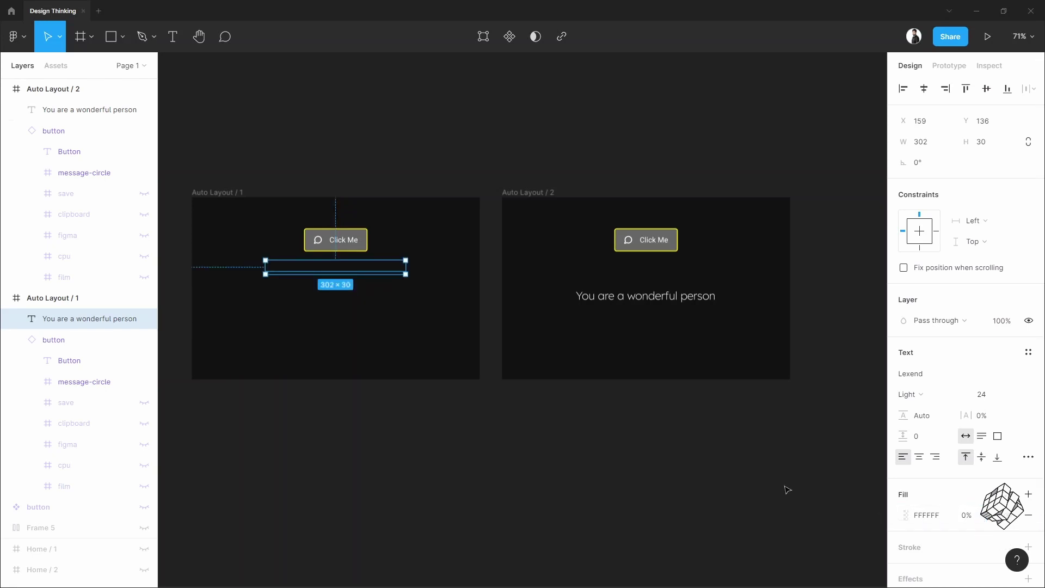
{"action": "left_click", "coordinate": [756, 427]}
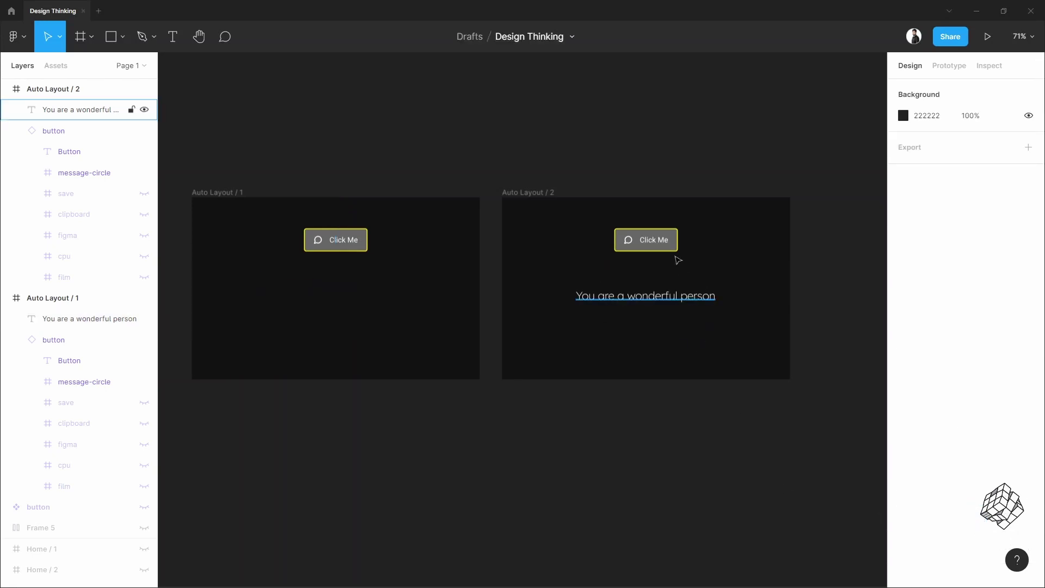
Replace the Auto Layout / 2 button's grey 666666 fill with yellow FEED01
{"action": "scroll", "coordinate": [691, 235], "scroll_direction": "up", "scroll_amount": 5}
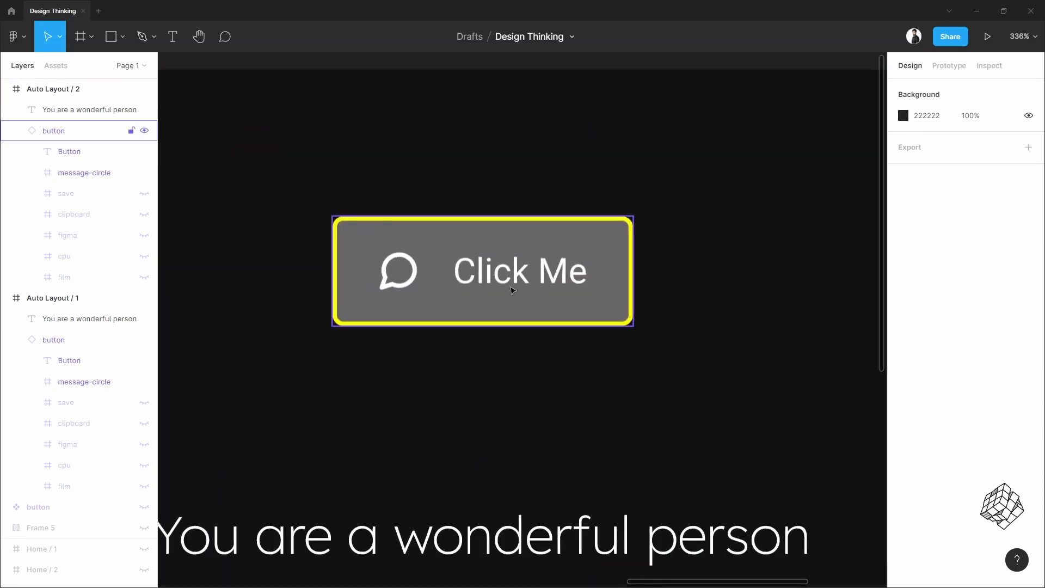
{"action": "left_click", "coordinate": [512, 290]}
{"action": "scroll", "coordinate": [929, 414], "scroll_direction": "down", "scroll_amount": 5}
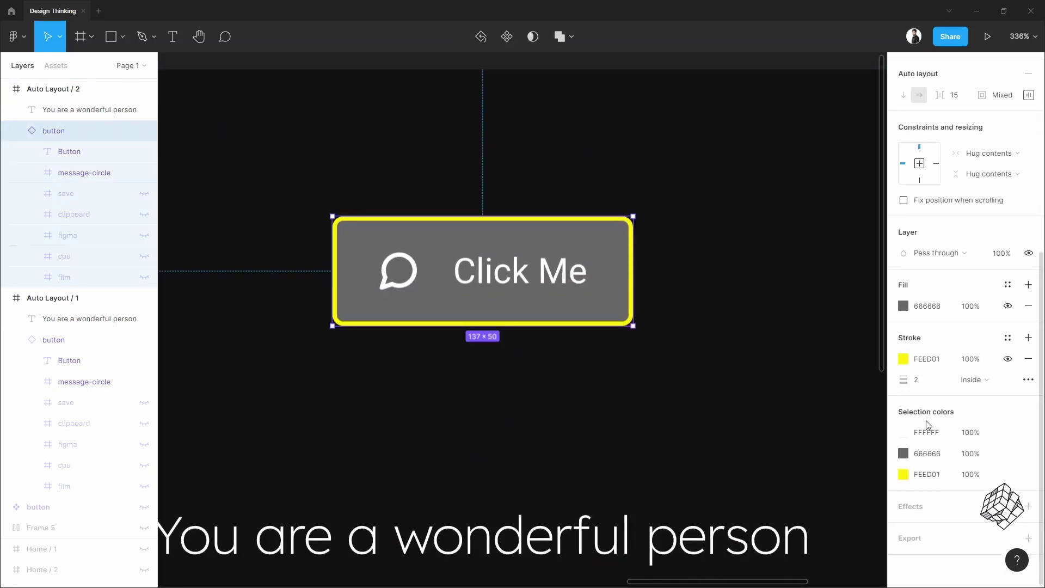
{"action": "left_click", "coordinate": [932, 474]}
{"action": "key", "text": "ctrl+c"}
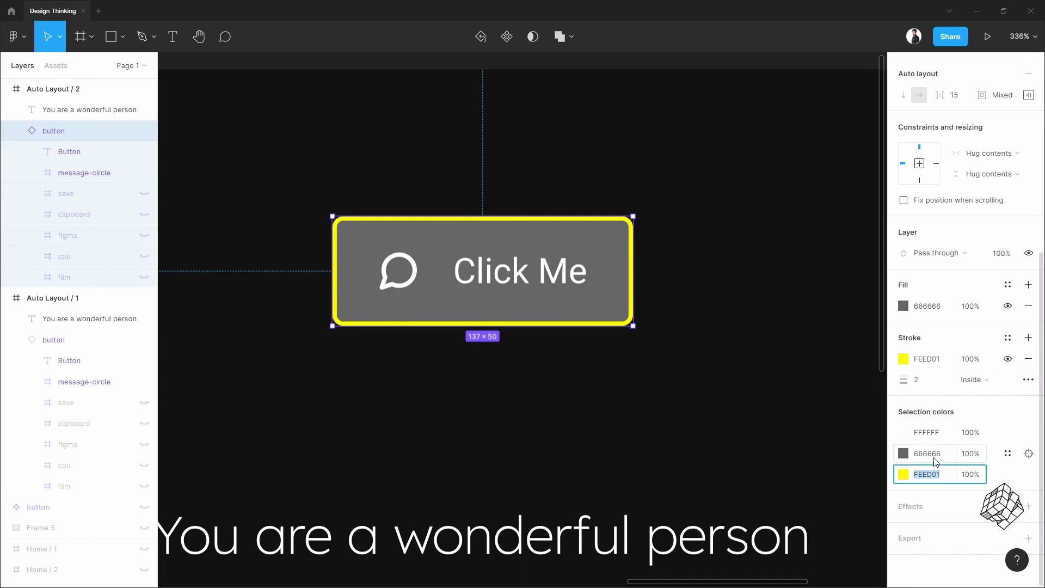
{"action": "left_click", "coordinate": [932, 454]}
{"action": "key", "text": "ctrl+v"}
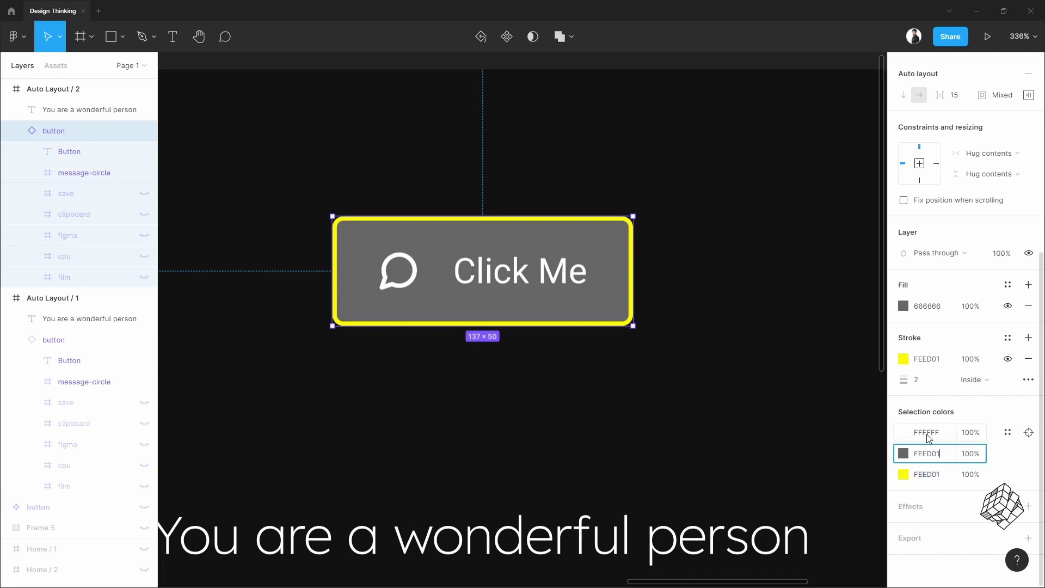
Make the button's text and icon dark grey 404040
{"action": "left_click", "coordinate": [904, 433]}
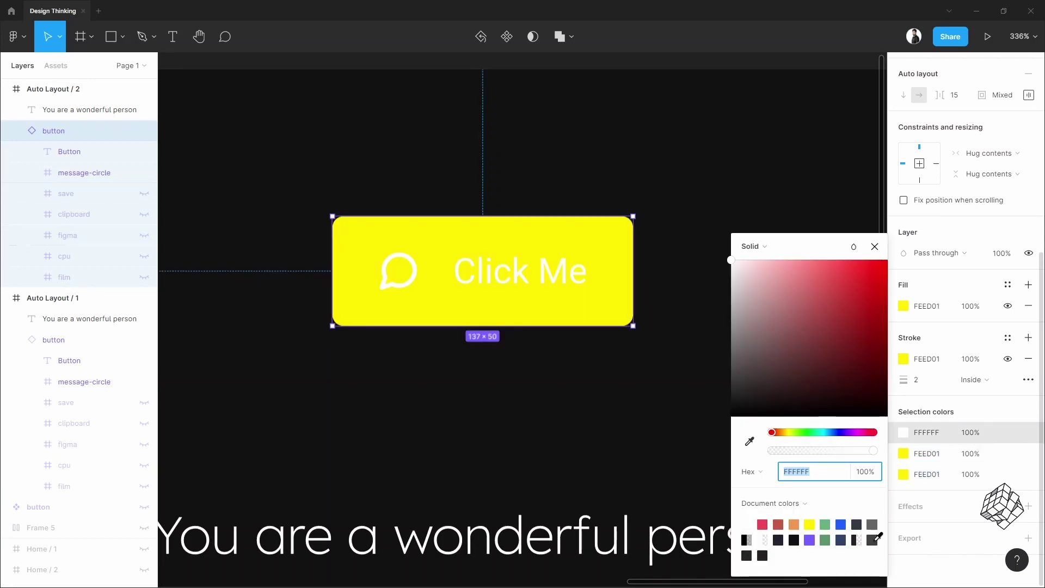
{"action": "left_click", "coordinate": [874, 541]}
{"action": "key", "text": "Escape"}
{"action": "left_click", "coordinate": [726, 215]}
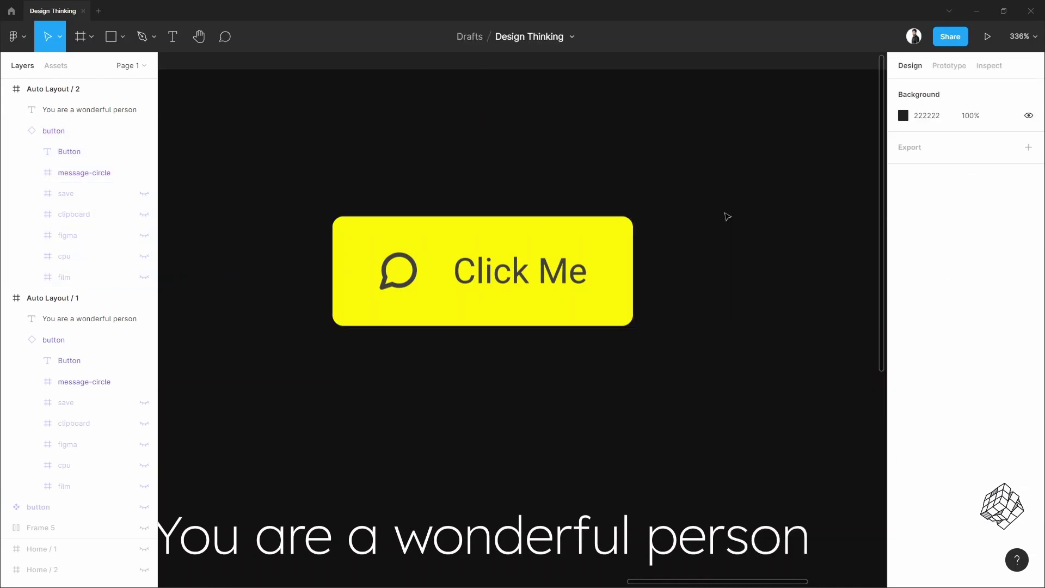
{"action": "scroll", "coordinate": [708, 325], "scroll_direction": "down", "scroll_amount": 2}
{"action": "scroll", "coordinate": [707, 324], "scroll_direction": "down", "scroll_amount": 5}
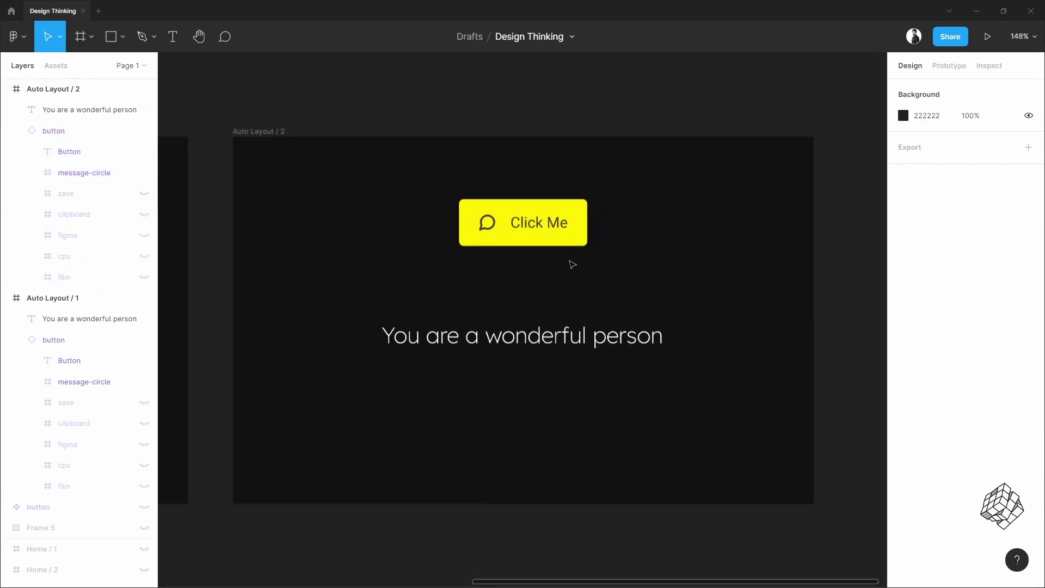
{"action": "left_click_drag", "start_coordinate": [371, 282], "coordinate": [483, 282]}
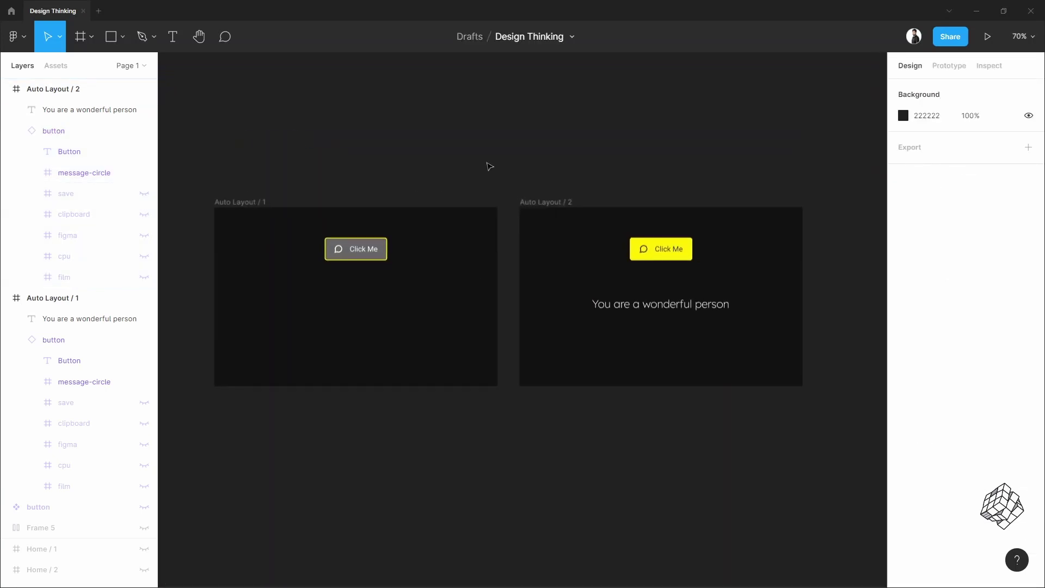
Link the grey Click Me button to Auto Layout / 2 with a Smart animate transition
{"action": "left_click", "coordinate": [950, 68]}
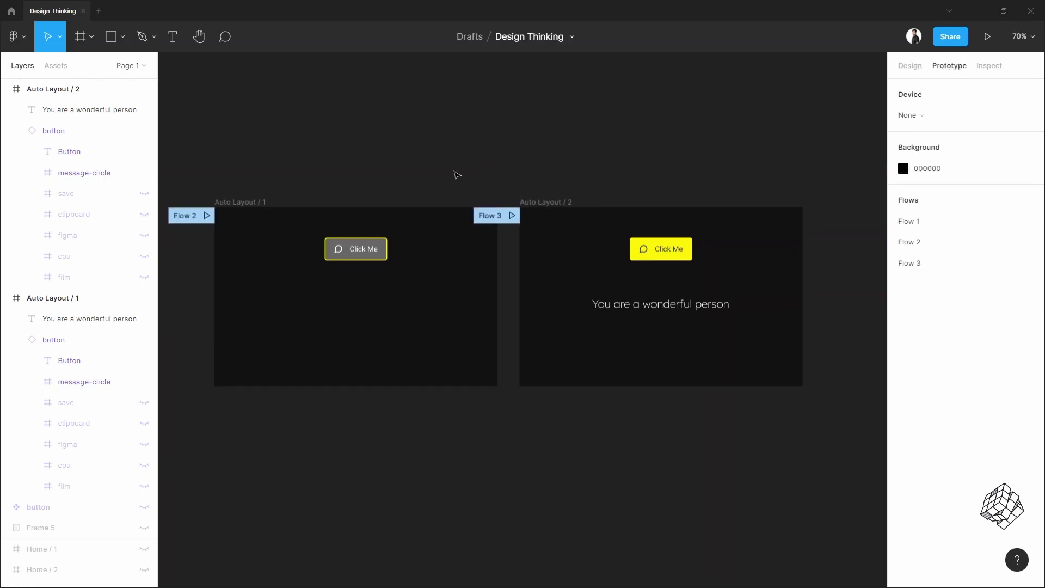
{"action": "left_click_drag", "start_coordinate": [389, 251], "coordinate": [594, 309]}
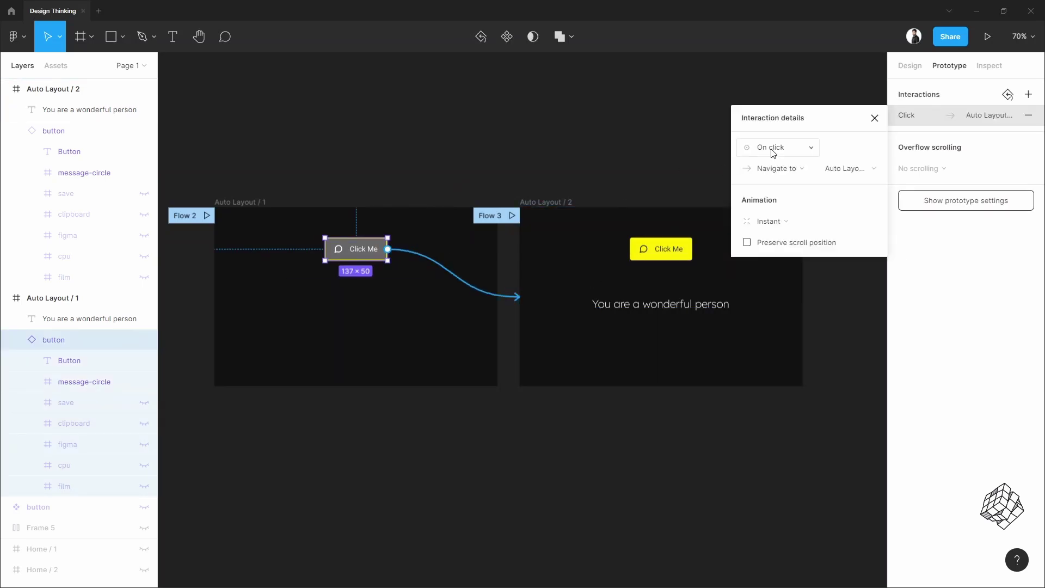
{"action": "left_click", "coordinate": [801, 175]}
{"action": "left_click", "coordinate": [804, 173]}
{"action": "left_click", "coordinate": [820, 227]}
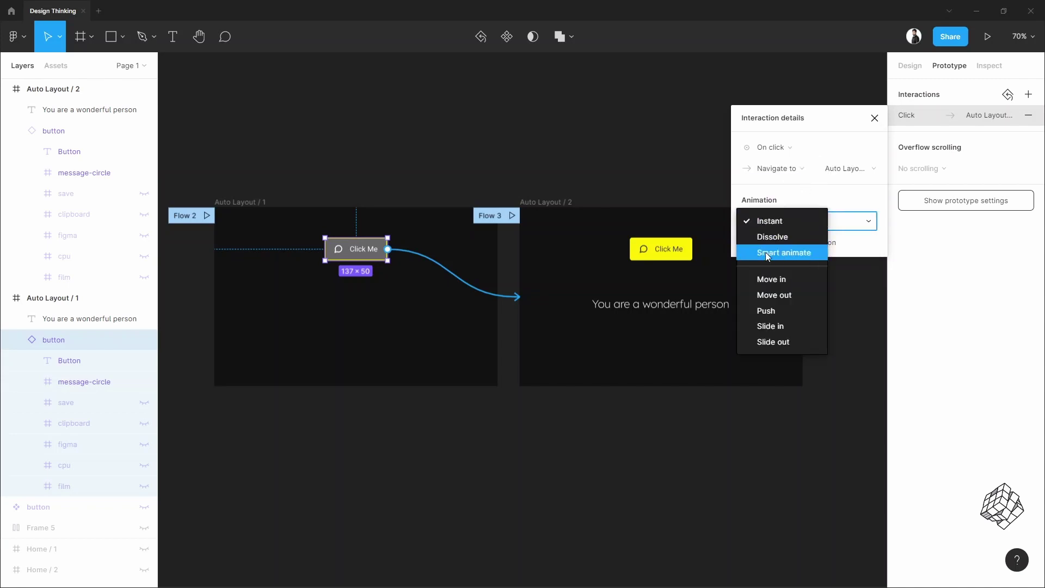
{"action": "left_click", "coordinate": [801, 254]}
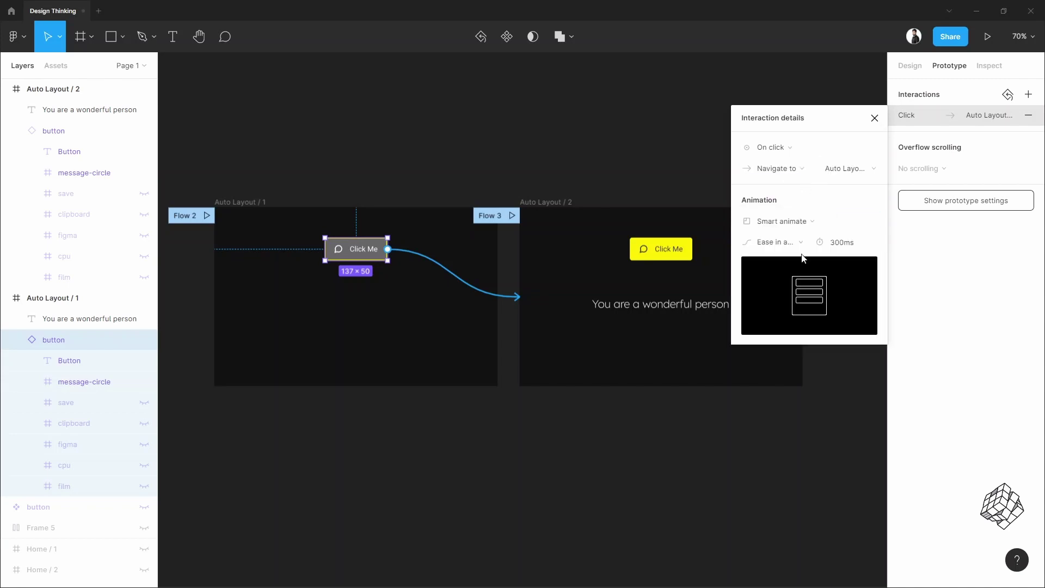
Link the yellow button in Auto Layout / 2 back to Auto Layout / 1
{"action": "left_click", "coordinate": [661, 249]}
{"action": "left_click_drag", "start_coordinate": [693, 249], "coordinate": [432, 311]}
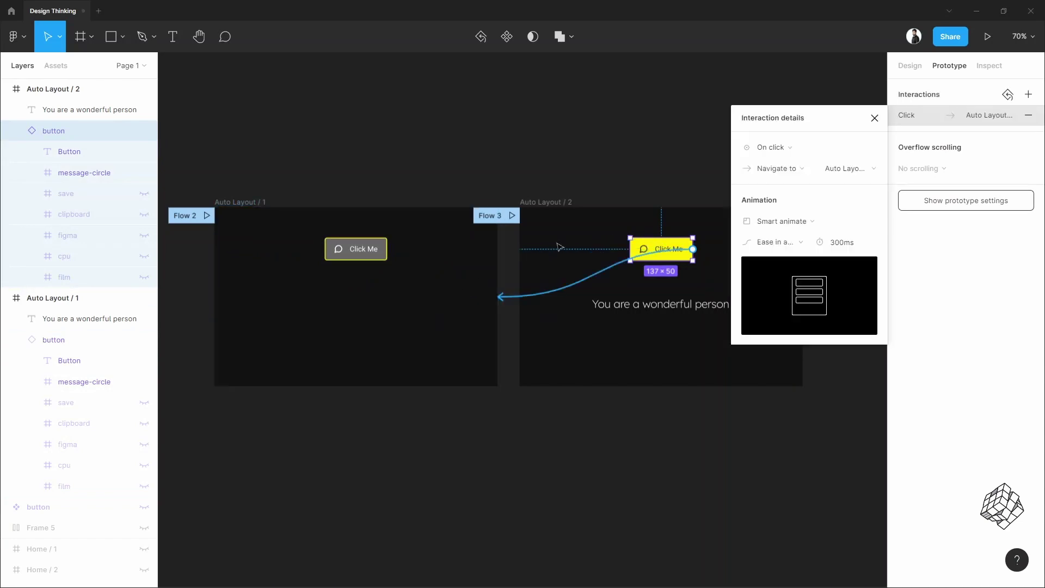
{"action": "left_click", "coordinate": [599, 128]}
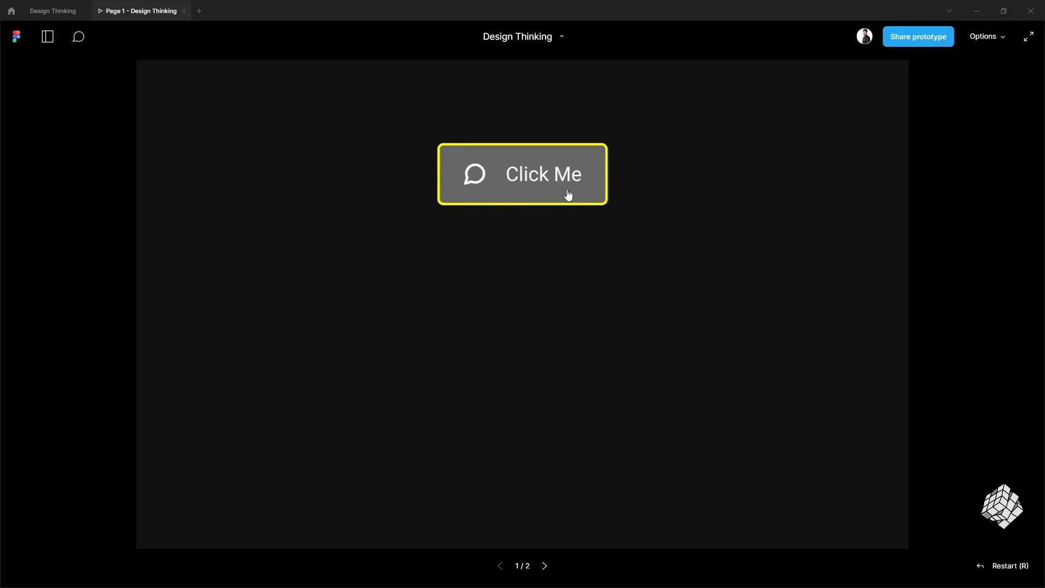
Click the button back and forth in the preview to test the transition
{"action": "left_click", "coordinate": [568, 195]}
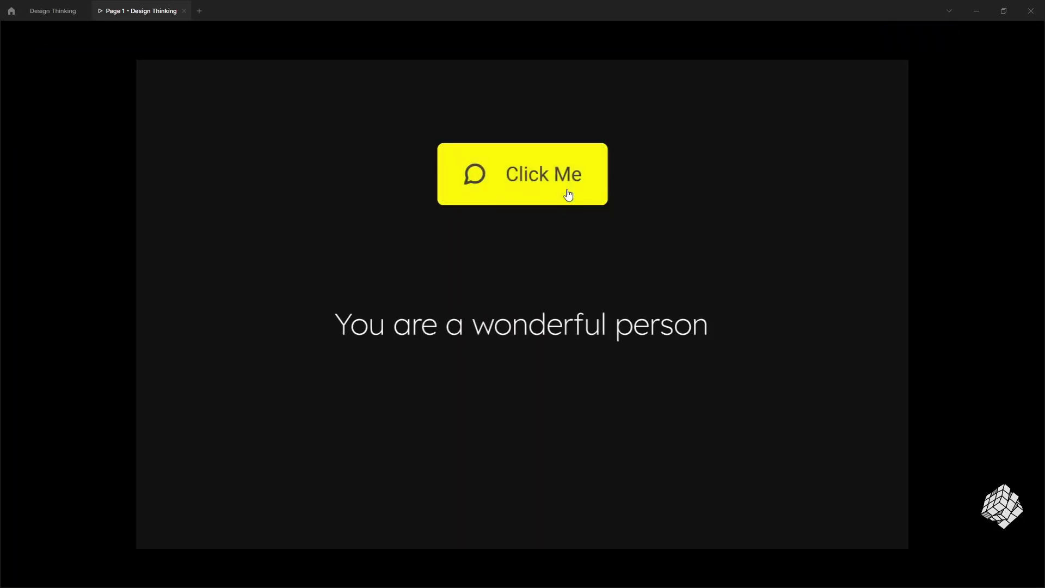
{"action": "left_click", "coordinate": [568, 195]}
{"action": "left_click", "coordinate": [568, 195]}
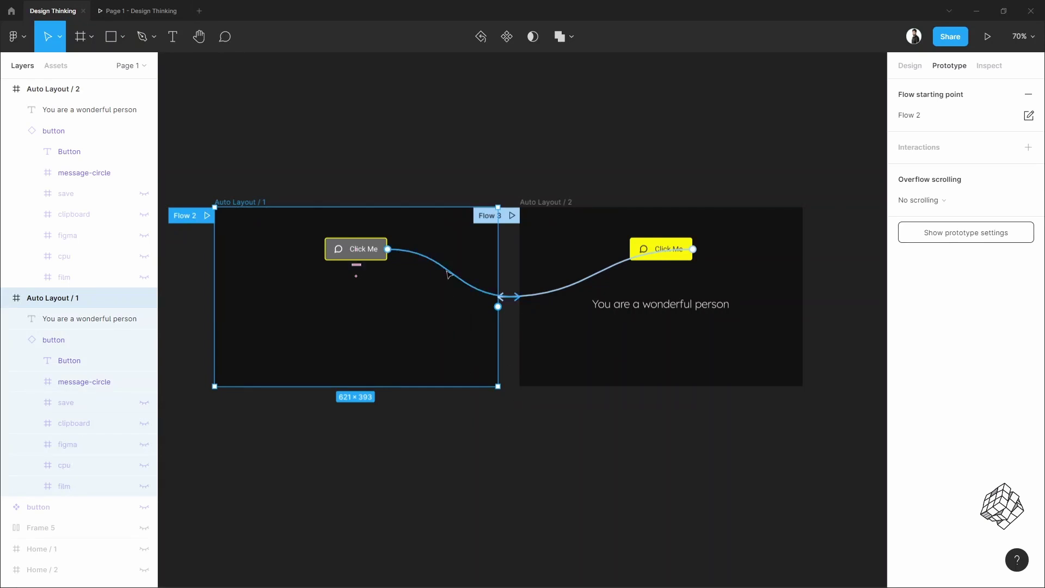
Change the grey button's transition duration to 800ms, keeping Ease in and out
{"action": "left_click", "coordinate": [447, 274]}
{"action": "left_click", "coordinate": [837, 246]}
{"action": "left_click", "coordinate": [838, 247]}
{"action": "key", "text": "BackSpace"}
{"action": "type", "text": "800ms"}
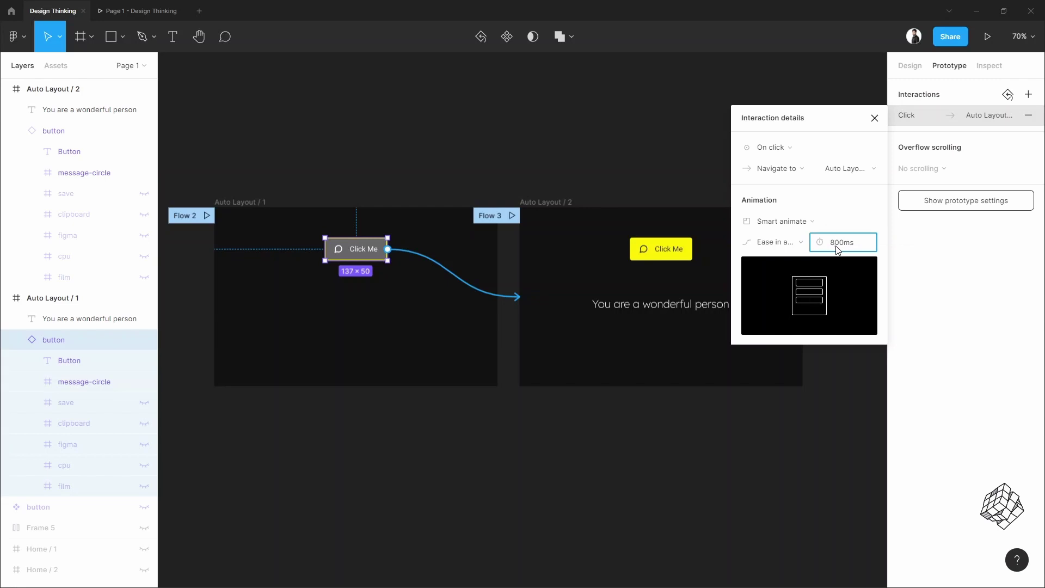
{"action": "key", "text": "Return"}
{"action": "left_click", "coordinate": [782, 243]}
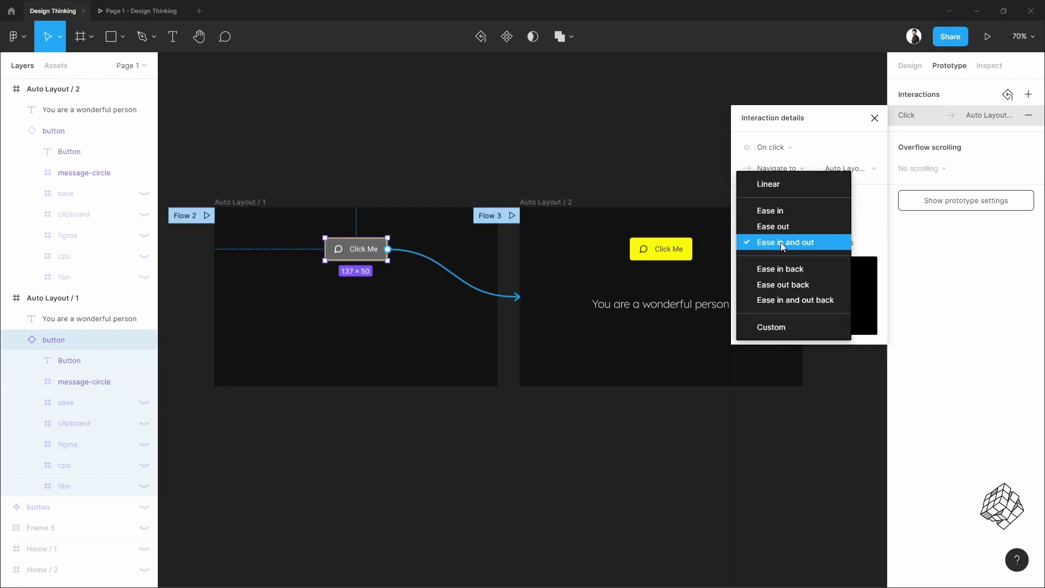
{"action": "left_click", "coordinate": [790, 243]}
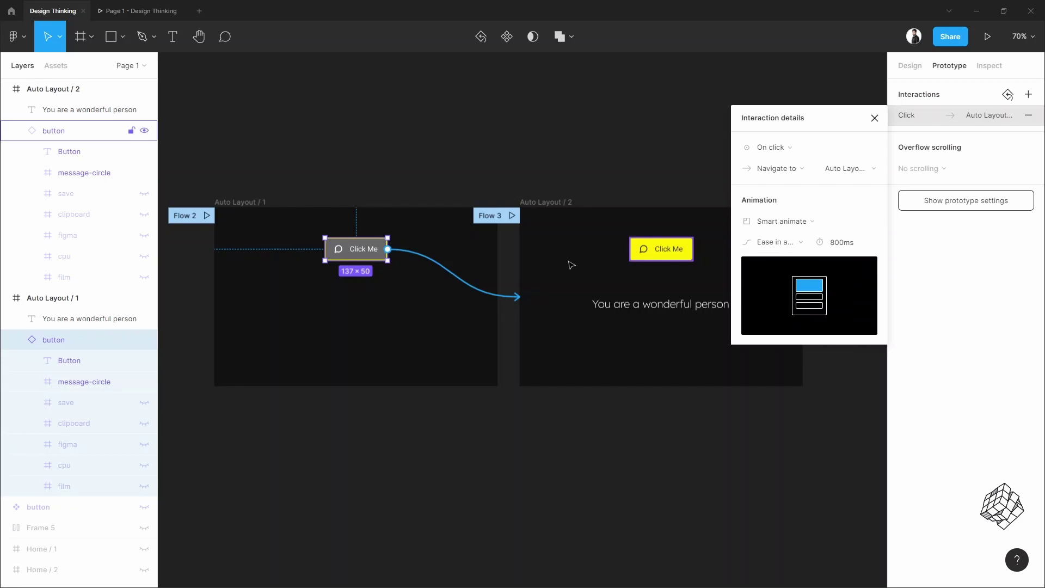
{"action": "left_click", "coordinate": [648, 256]}
Test the slower 800ms transition in the prototype preview, then return to the editor
{"action": "key", "text": "ctrl+alt+Return"}
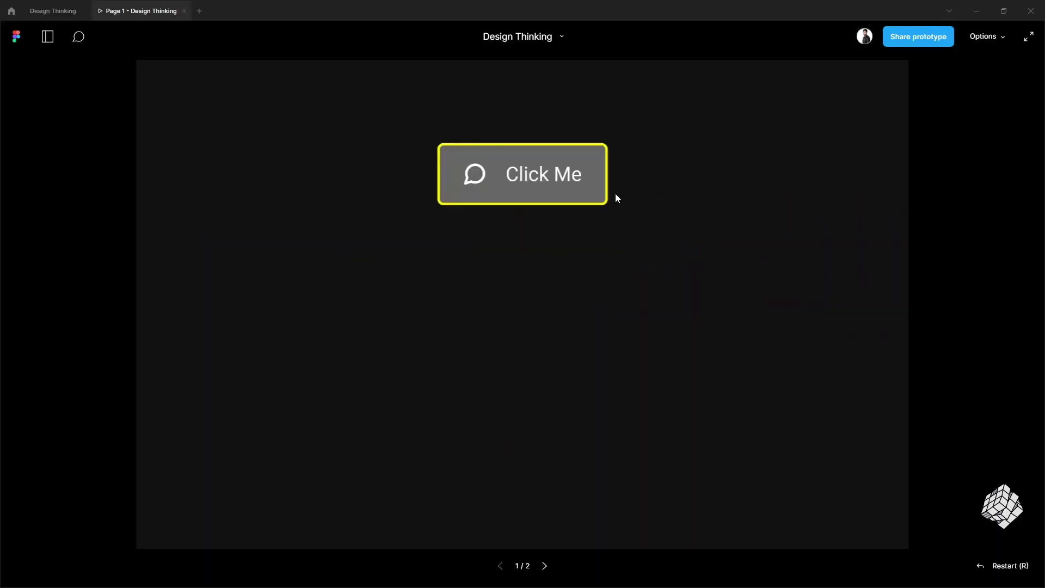
{"action": "left_click", "coordinate": [578, 191]}
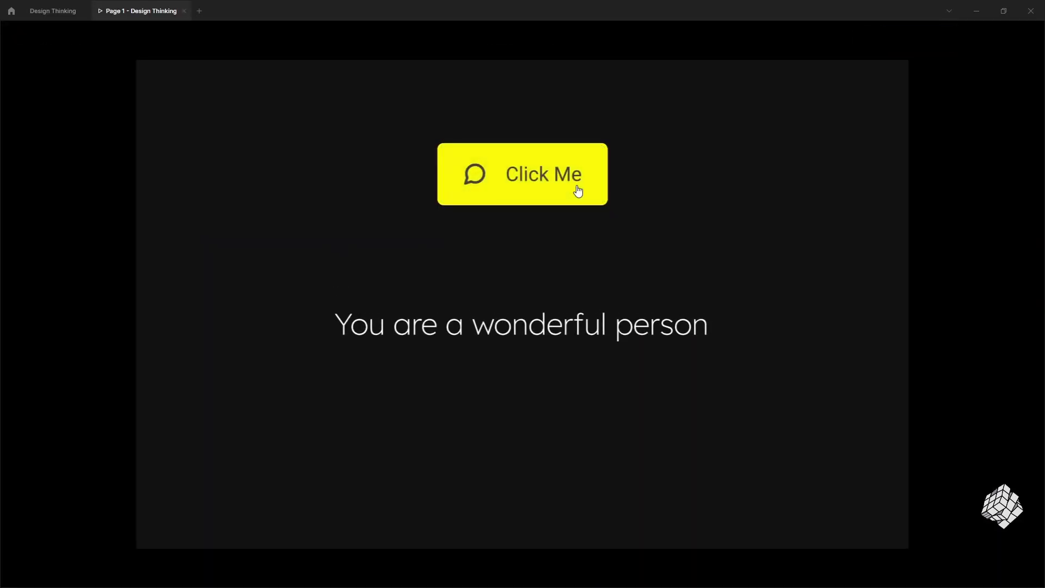
{"action": "left_click", "coordinate": [578, 190]}
{"action": "left_click", "coordinate": [579, 190]}
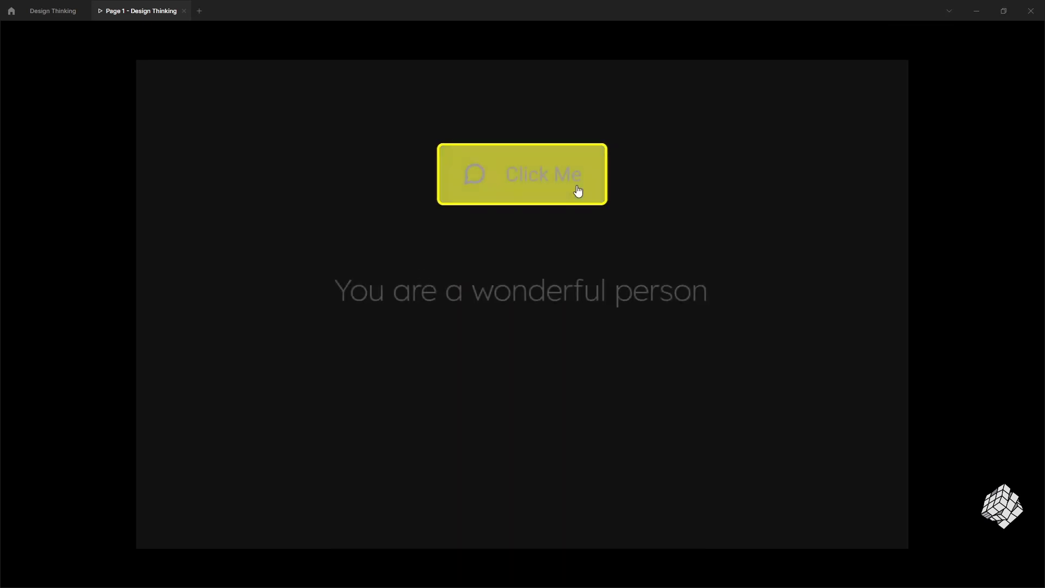
{"action": "left_click", "coordinate": [578, 191]}
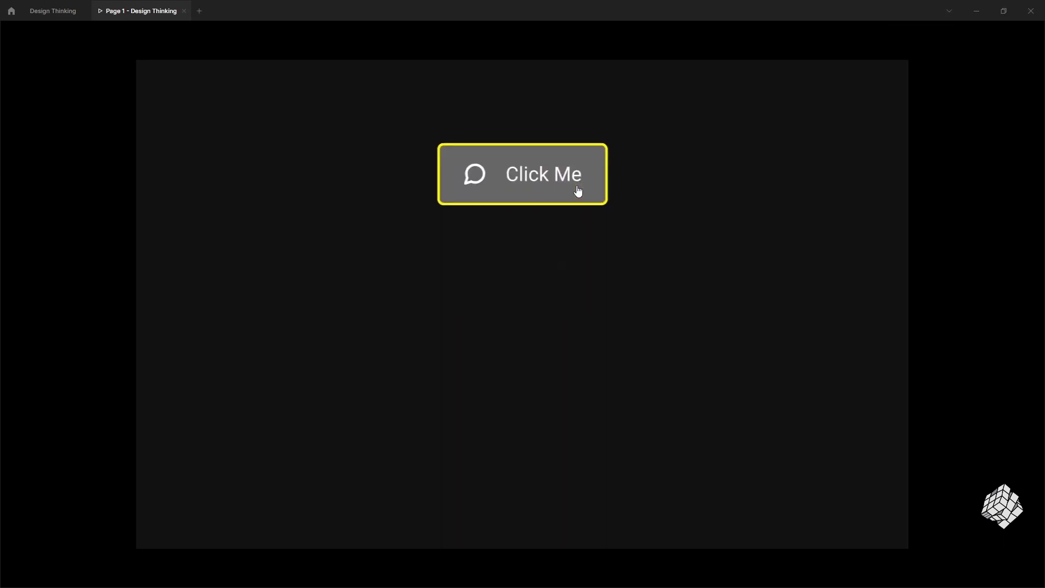
{"action": "left_click", "coordinate": [578, 190]}
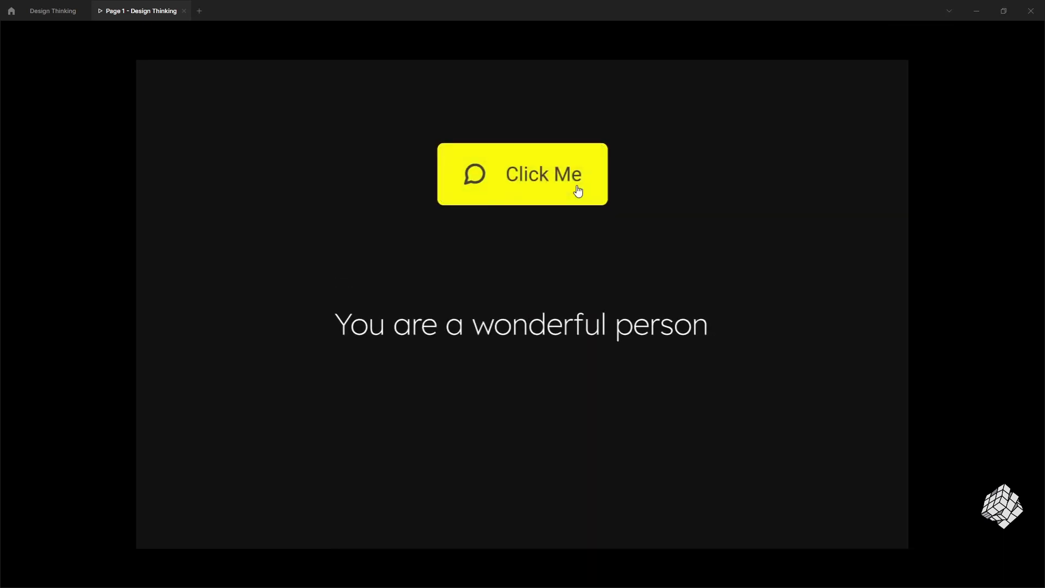
{"action": "left_click", "coordinate": [53, 11]}
{"action": "scroll", "coordinate": [318, 291], "scroll_direction": "up", "scroll_amount": 5}
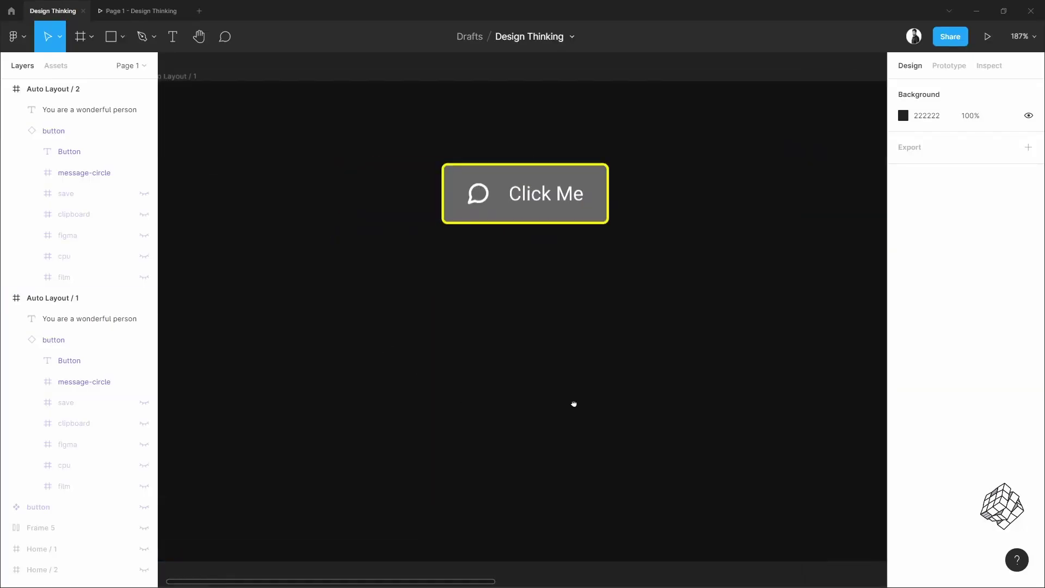
Restore the Auto Layout / 1 sentence to full fill opacity
{"action": "left_click", "coordinate": [562, 283]}
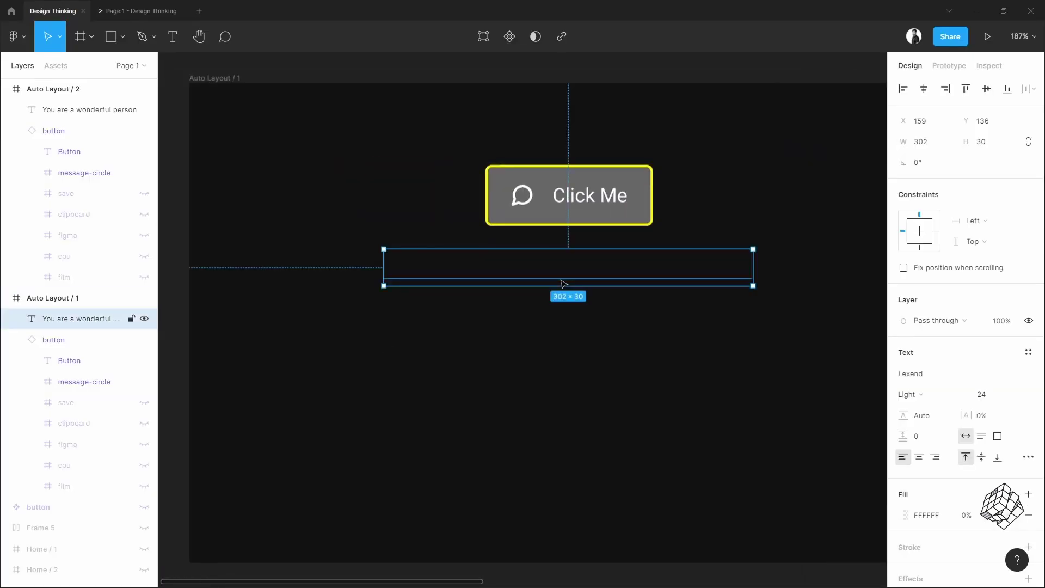
{"action": "left_click", "coordinate": [980, 516]}
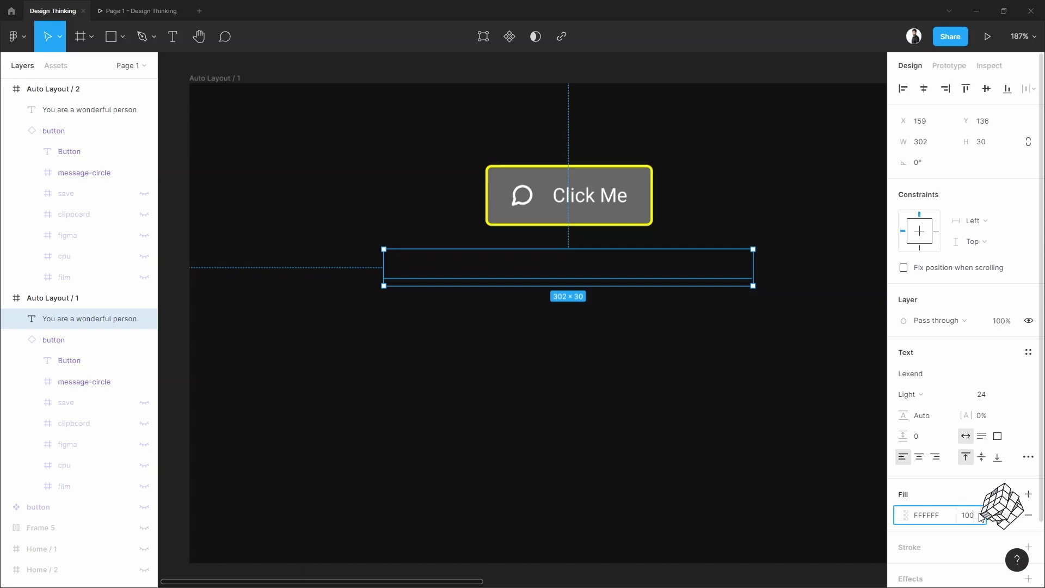
{"action": "key", "text": "Return"}
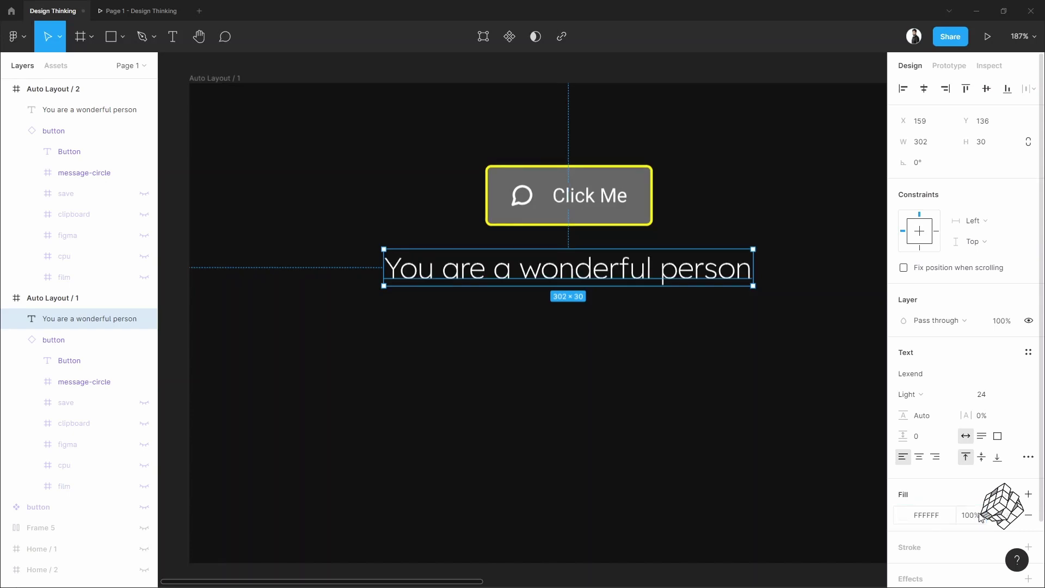
{"action": "left_click", "coordinate": [557, 344]}
Duplicate the sentence into separate word layers 'are' and 'a' below it
{"action": "scroll", "coordinate": [700, 337], "scroll_direction": "up", "scroll_amount": 1}
{"action": "left_click", "coordinate": [559, 271]}
{"action": "left_click_drag", "start_coordinate": [559, 270], "coordinate": [559, 311]}
{"action": "double_click", "coordinate": [383, 310]}
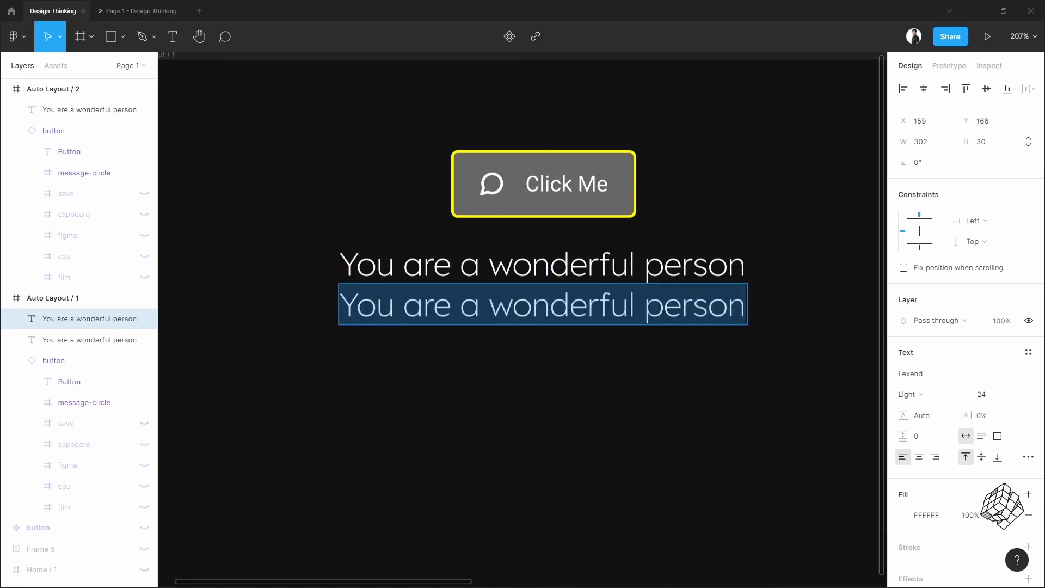
{"action": "type", "text": "are"}
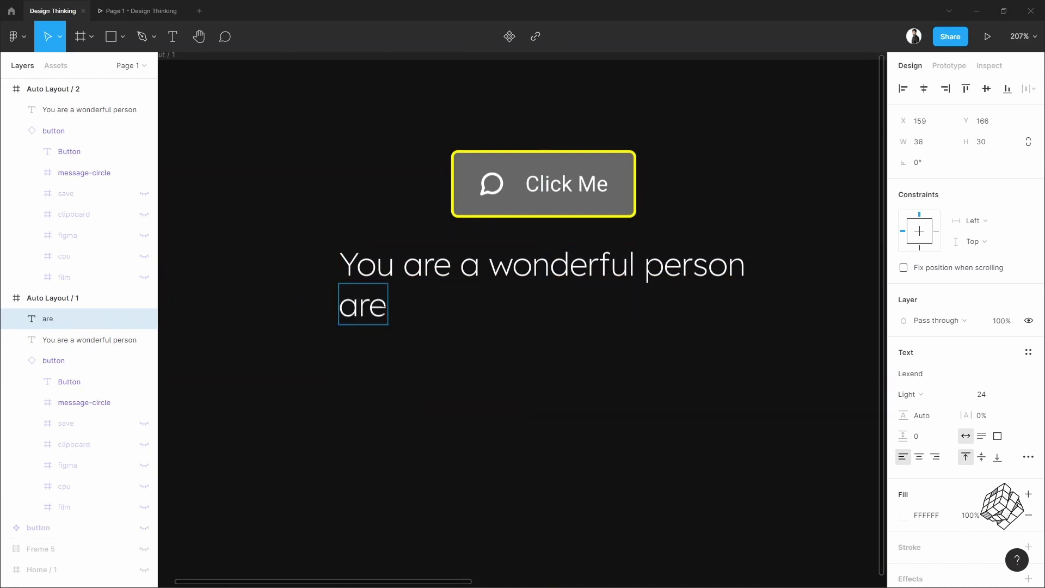
{"action": "key", "text": "Escape"}
{"action": "left_click_drag", "start_coordinate": [374, 309], "coordinate": [493, 309]}
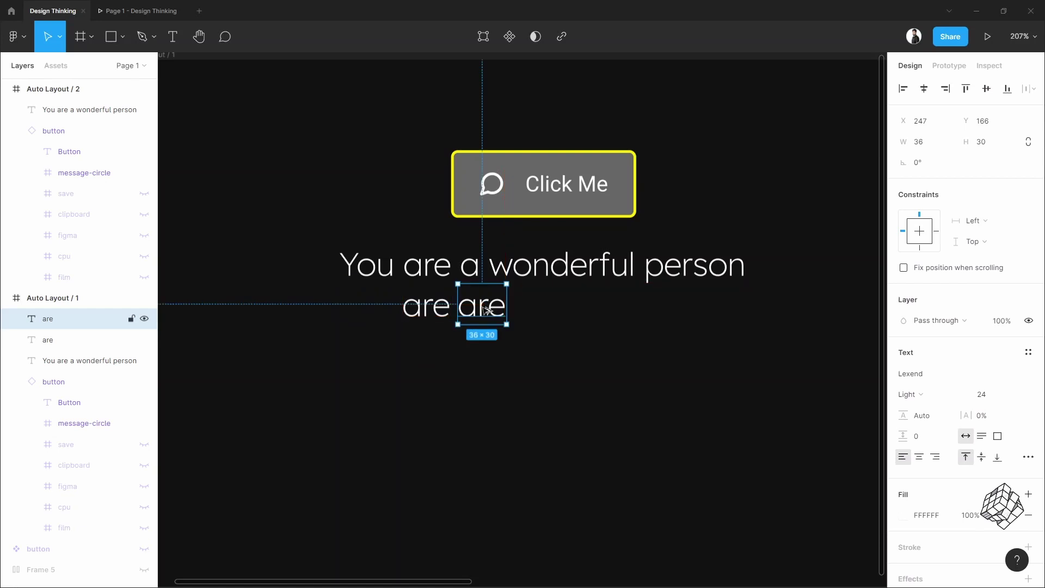
{"action": "double_click", "coordinate": [482, 307]}
{"action": "type", "text": "a"}
{"action": "key", "text": "Escape"}
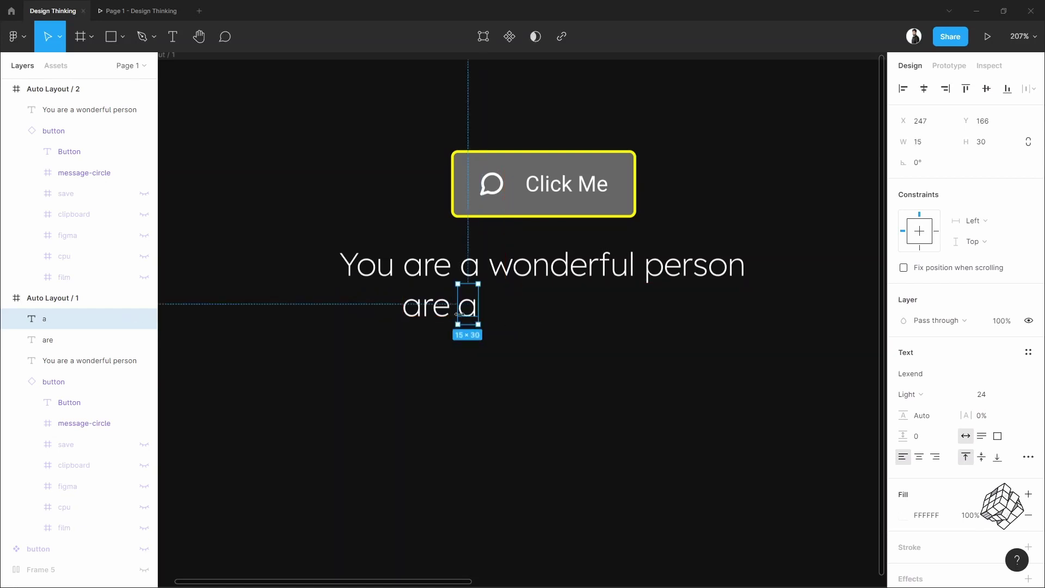
{"action": "left_click_drag", "start_coordinate": [474, 313], "coordinate": [476, 312]}
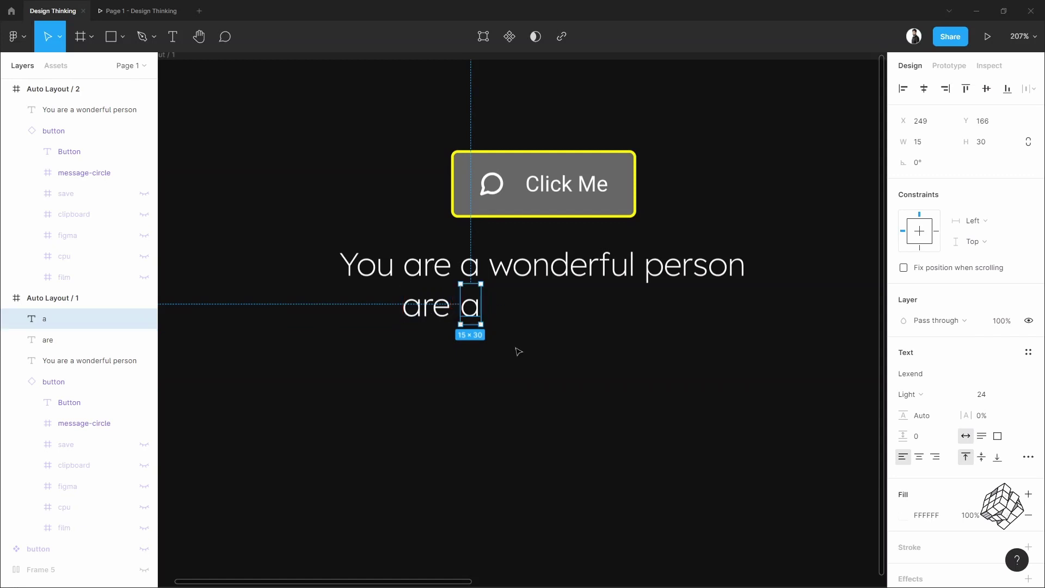
Trim the original sentence to 'You' and move it in line with 'are a'
{"action": "double_click", "coordinate": [422, 268]}
{"action": "left_click_drag", "start_coordinate": [404, 267], "coordinate": [728, 267]}
{"action": "key", "text": "BackSpace"}
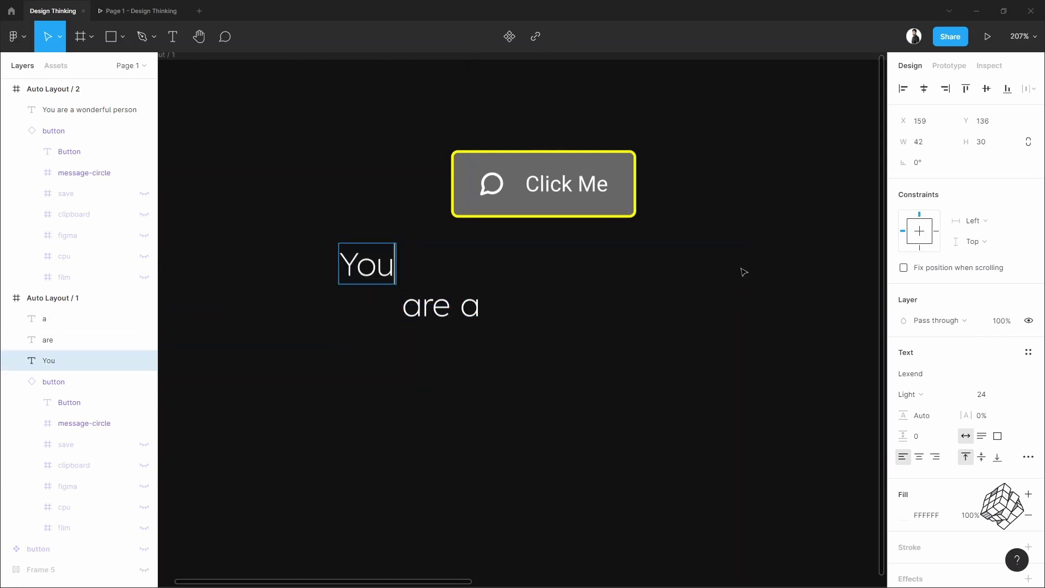
{"action": "key", "text": "Escape"}
{"action": "left_click", "coordinate": [471, 314]}
{"action": "left_click", "coordinate": [378, 268]}
{"action": "left_click_drag", "start_coordinate": [376, 272], "coordinate": [376, 319]}
Add word layers 'wonderful' and 'person' to the line, then select all five words
{"action": "left_click_drag", "start_coordinate": [472, 308], "coordinate": [500, 309]}
{"action": "double_click", "coordinate": [500, 308]}
{"action": "type", "text": "wonderful"}
{"action": "key", "text": "Escape"}
{"action": "left_click_drag", "start_coordinate": [564, 304], "coordinate": [721, 305]}
{"action": "double_click", "coordinate": [722, 305]}
{"action": "type", "text": "person"}
{"action": "key", "text": "Escape"}
{"action": "key", "text": "ctrl+a"}
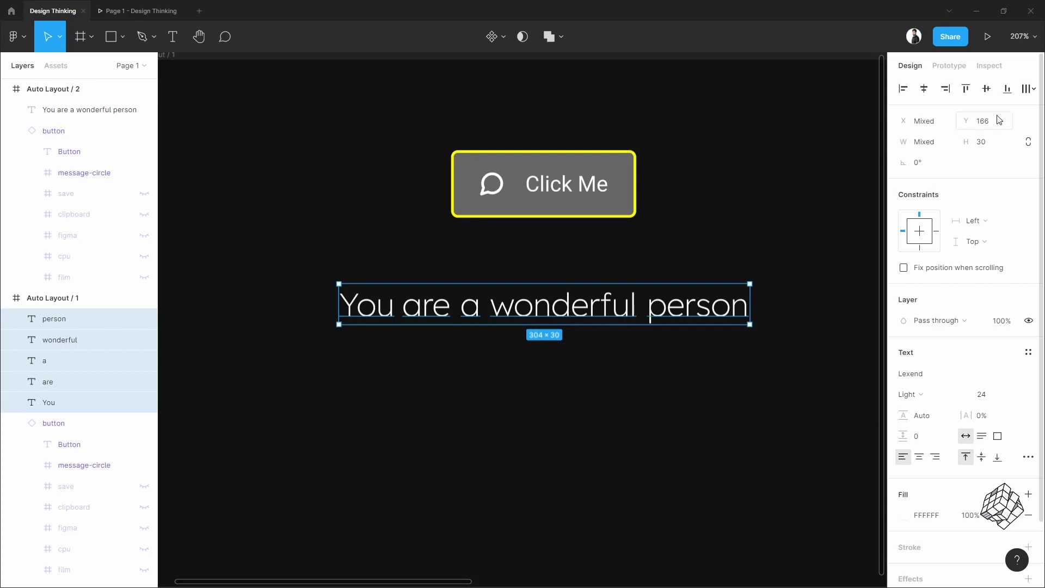
Tidy up the five words so they are evenly spaced with a gap of 7
{"action": "left_click", "coordinate": [1028, 89]}
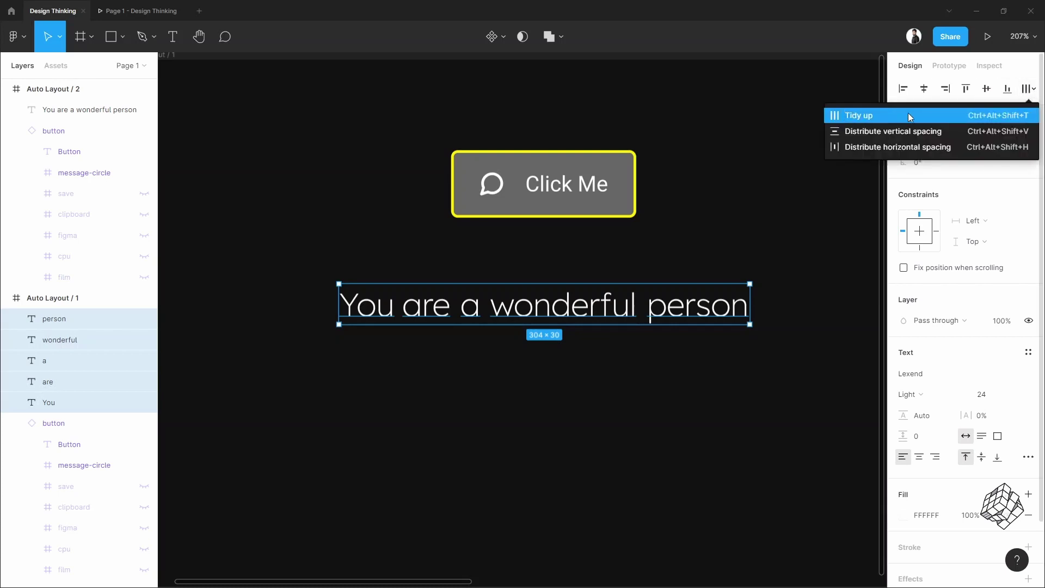
{"action": "left_click", "coordinate": [911, 113]}
{"action": "left_click", "coordinate": [919, 185]}
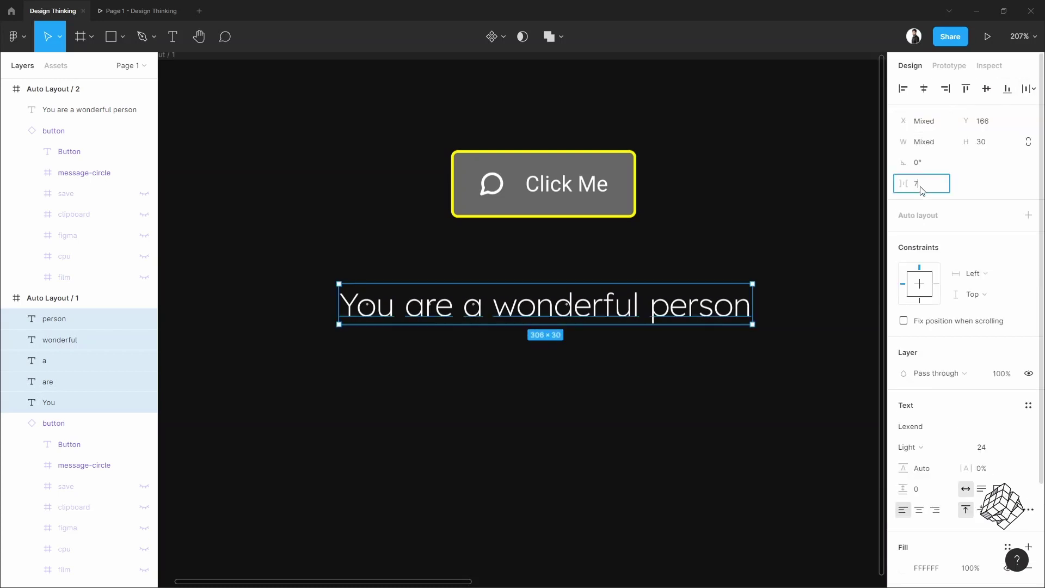
Stagger the words diagonally like a staircase beside and below the button
{"action": "key", "text": "shift+1"}
{"action": "left_click_drag", "start_coordinate": [381, 298], "coordinate": [381, 196]}
{"action": "left_click", "coordinate": [438, 305]}
{"action": "left_click_drag", "start_coordinate": [439, 306], "coordinate": [466, 250]}
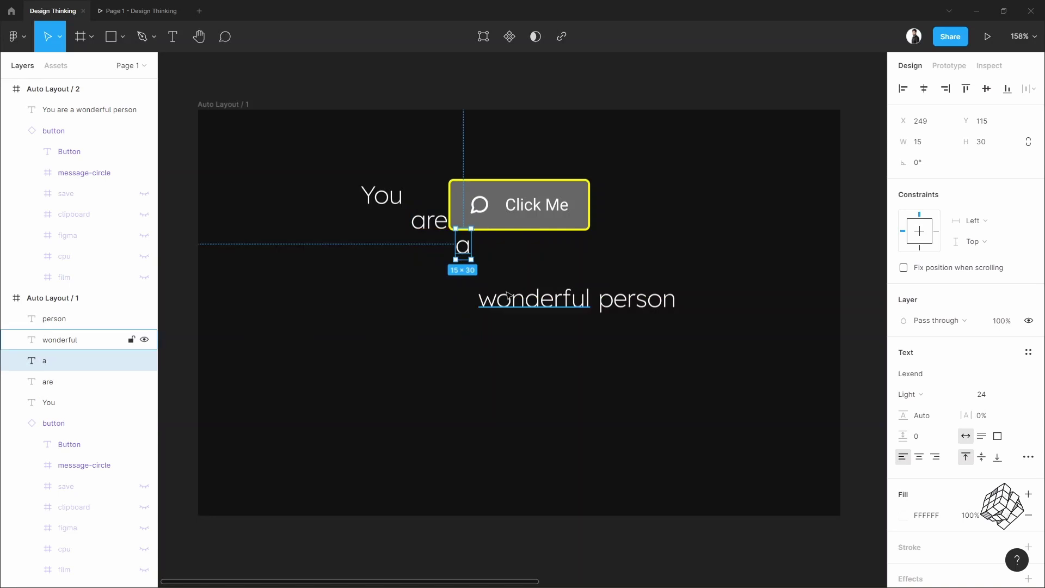
{"action": "left_click_drag", "start_coordinate": [486, 294], "coordinate": [486, 264]}
{"action": "left_click_drag", "start_coordinate": [656, 299], "coordinate": [656, 295]}
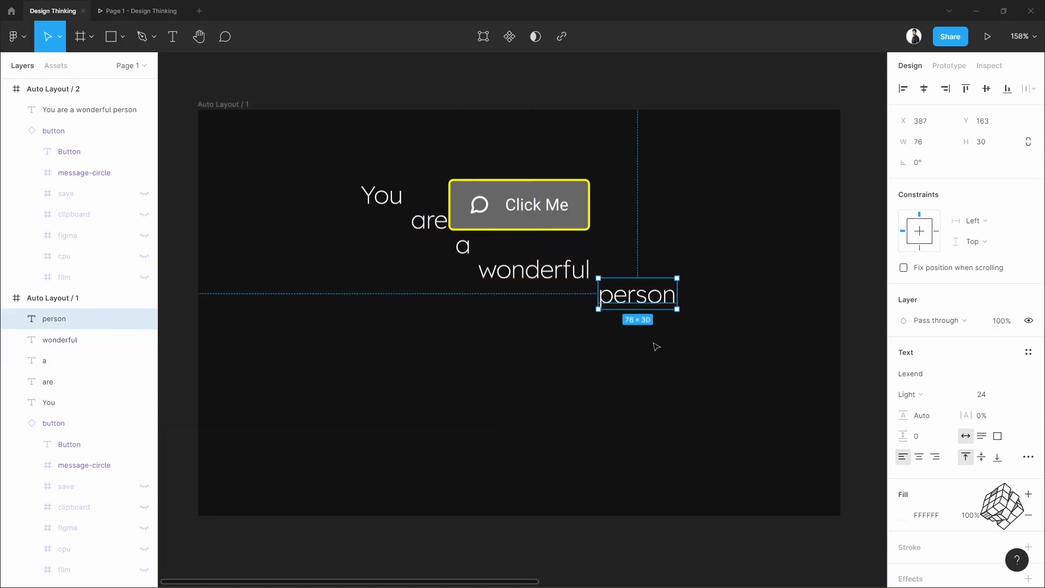
{"action": "left_click", "coordinate": [654, 345]}
{"action": "left_click_drag", "start_coordinate": [344, 202], "coordinate": [703, 354]}
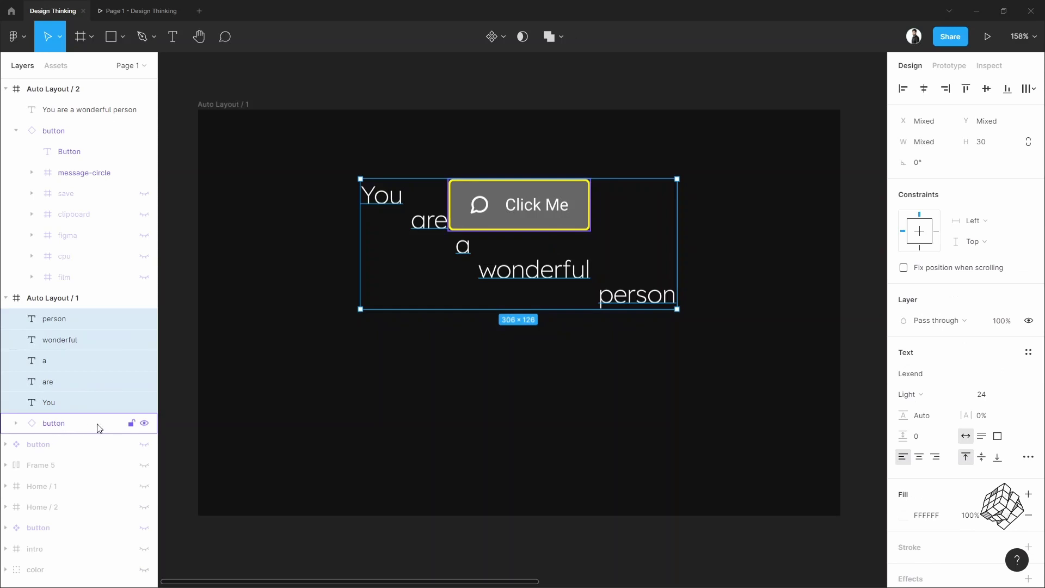
Move the button layer above the five word layers in the Layers list
{"action": "left_click_drag", "start_coordinate": [55, 431], "coordinate": [62, 319]}
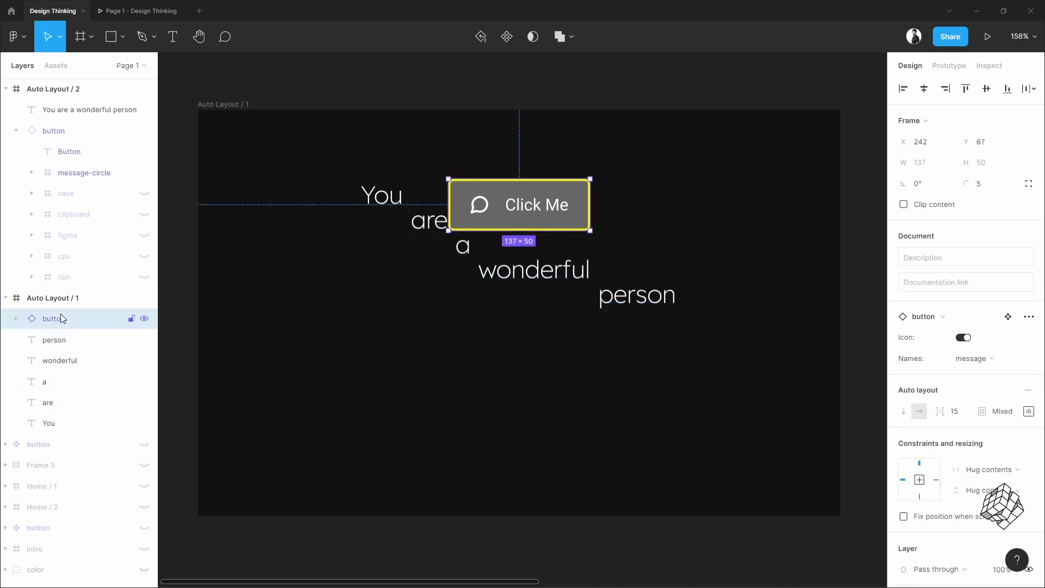
{"action": "left_click", "coordinate": [54, 340]}
{"action": "left_click", "coordinate": [73, 423], "text": "shift"}
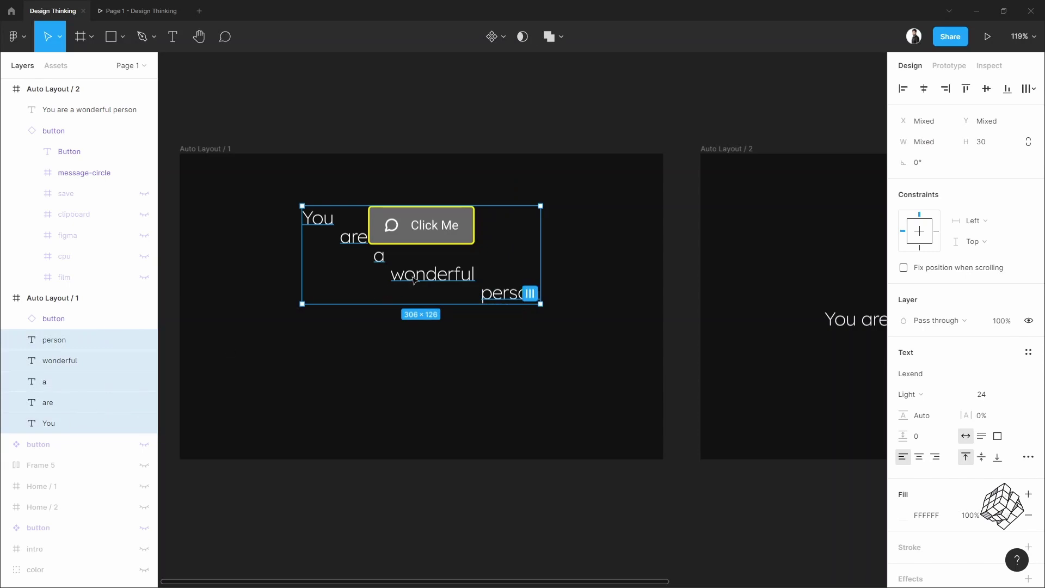
{"action": "left_click", "coordinate": [685, 358]}
{"action": "scroll", "coordinate": [684, 358], "scroll_direction": "right", "scroll_amount": 5}
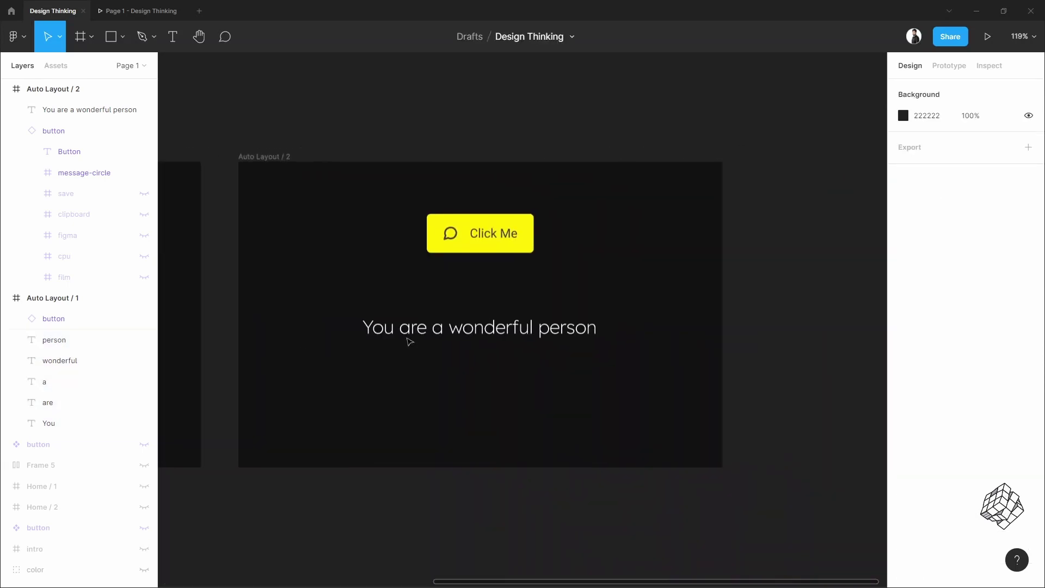
Replace the sentence in Auto Layout / 2 with the five pasted word layers, moved toward centre
{"action": "left_click", "coordinate": [446, 337]}
{"action": "key", "text": "ctrl+x"}
{"action": "right_click", "coordinate": [442, 334]}
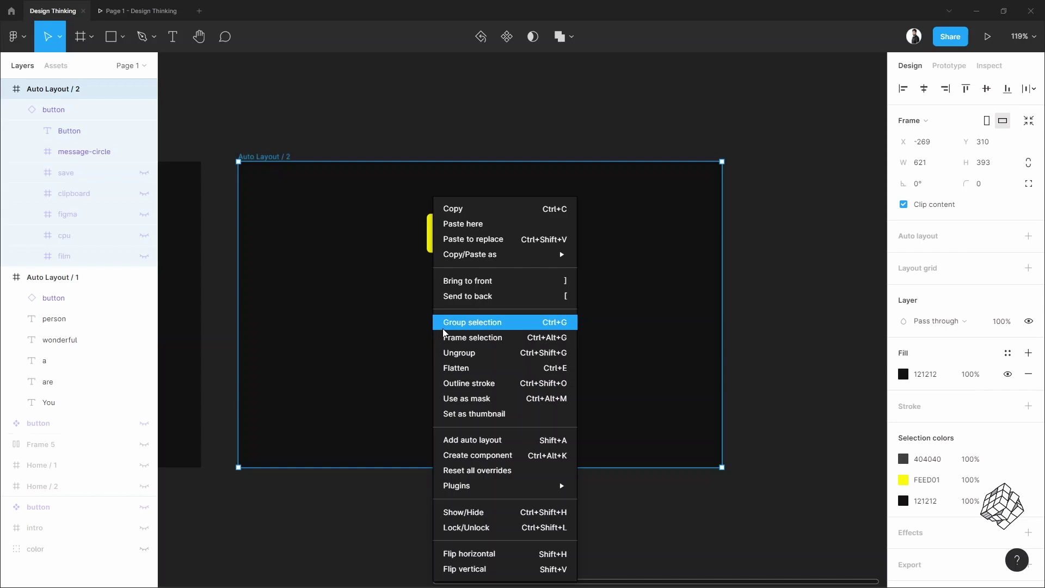
{"action": "left_click", "coordinate": [531, 224]}
{"action": "left_click_drag", "start_coordinate": [562, 405], "coordinate": [477, 356]}
Align the five pasted words' vertical centres into one centred row, spaced 7 apart
{"action": "left_click", "coordinate": [326, 283]}
{"action": "left_click_drag", "start_coordinate": [325, 283], "coordinate": [653, 406]}
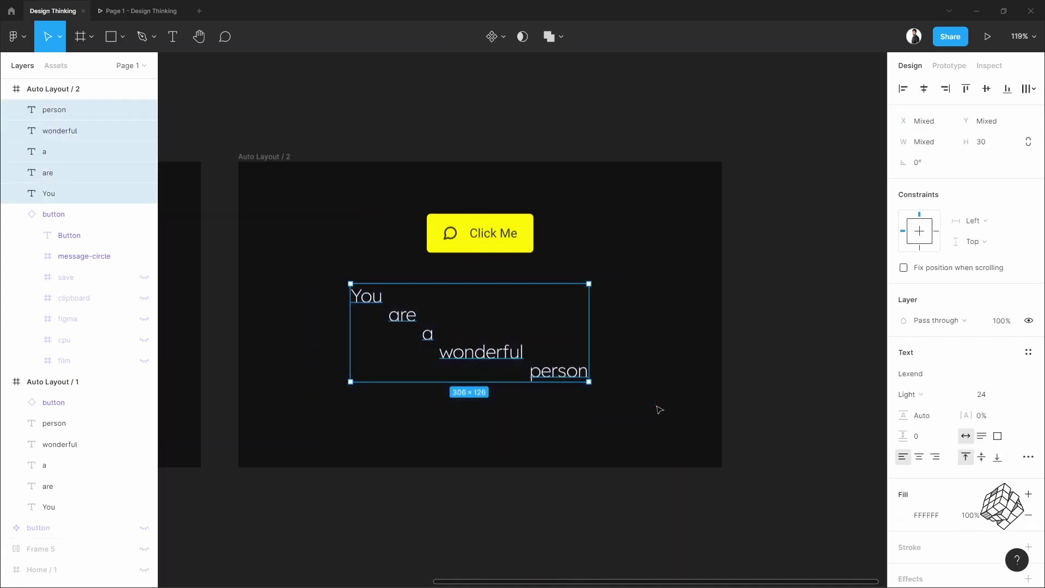
{"action": "left_click", "coordinate": [987, 92]}
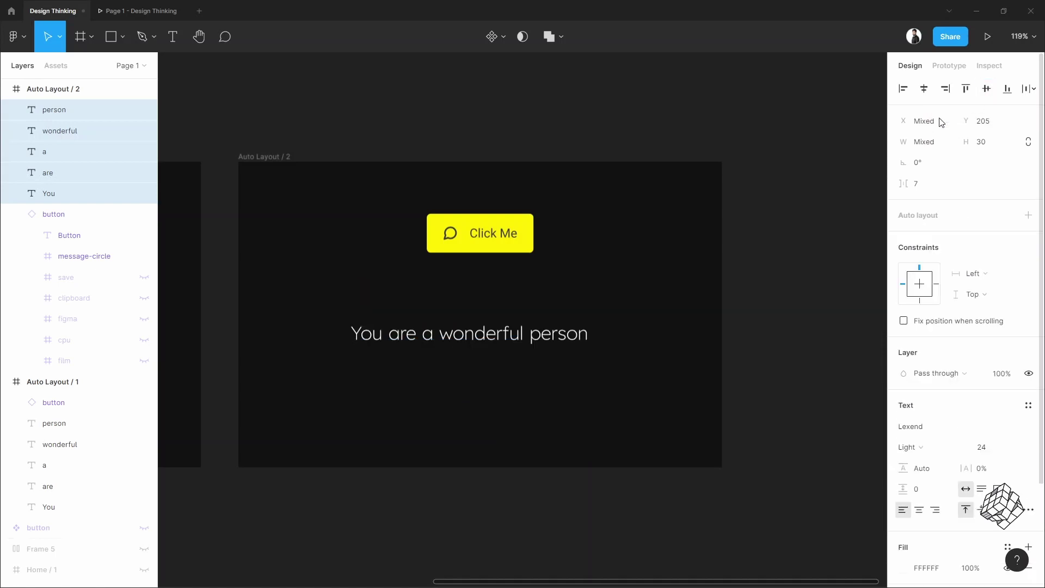
{"action": "left_click_drag", "start_coordinate": [502, 339], "coordinate": [514, 339]}
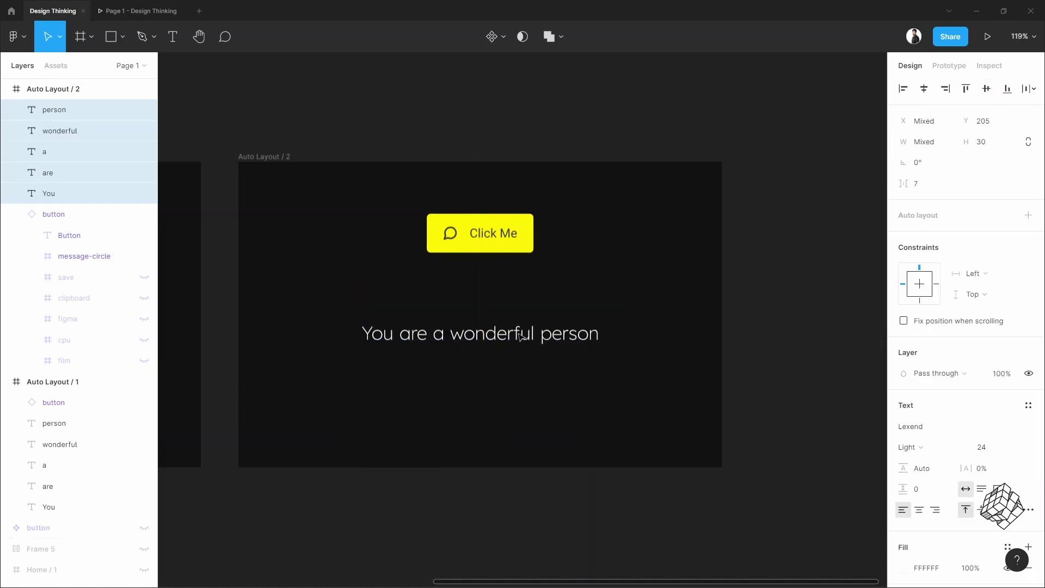
{"action": "left_click", "coordinate": [527, 368]}
Select the five staggered words in Auto Layout / 1, leaving out the Click Me button
{"action": "scroll", "coordinate": [441, 382], "scroll_direction": "left", "scroll_amount": 8}
{"action": "left_click_drag", "start_coordinate": [291, 223], "coordinate": [569, 368]}
{"action": "left_click", "coordinate": [437, 259], "text": "shift"}
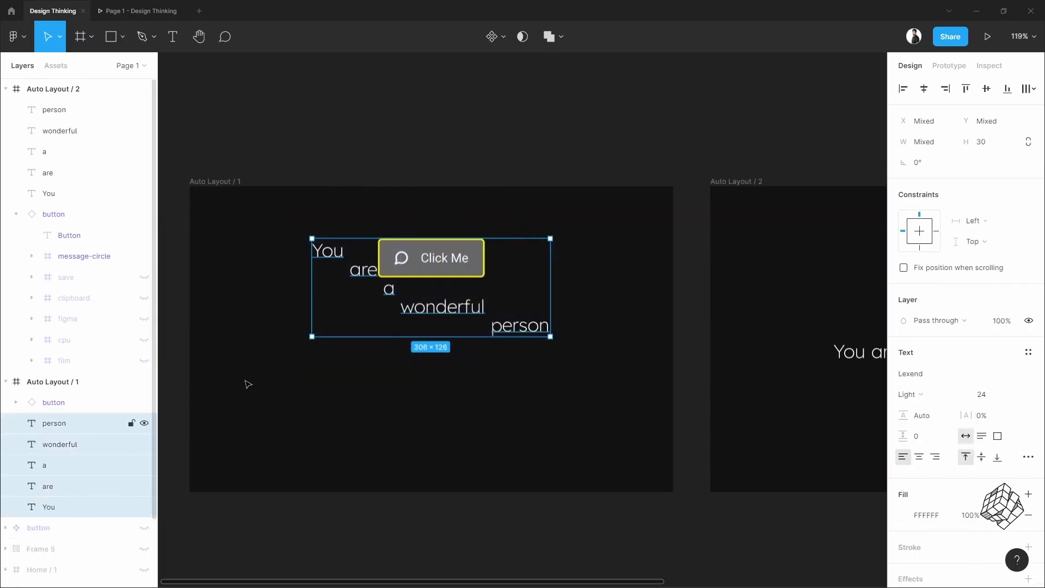
Set the five staggered words' fill opacity to 0% and switch to the prototype preview
{"action": "left_click", "coordinate": [974, 519]}
{"action": "type", "text": "0"}
{"action": "key", "text": "Return"}
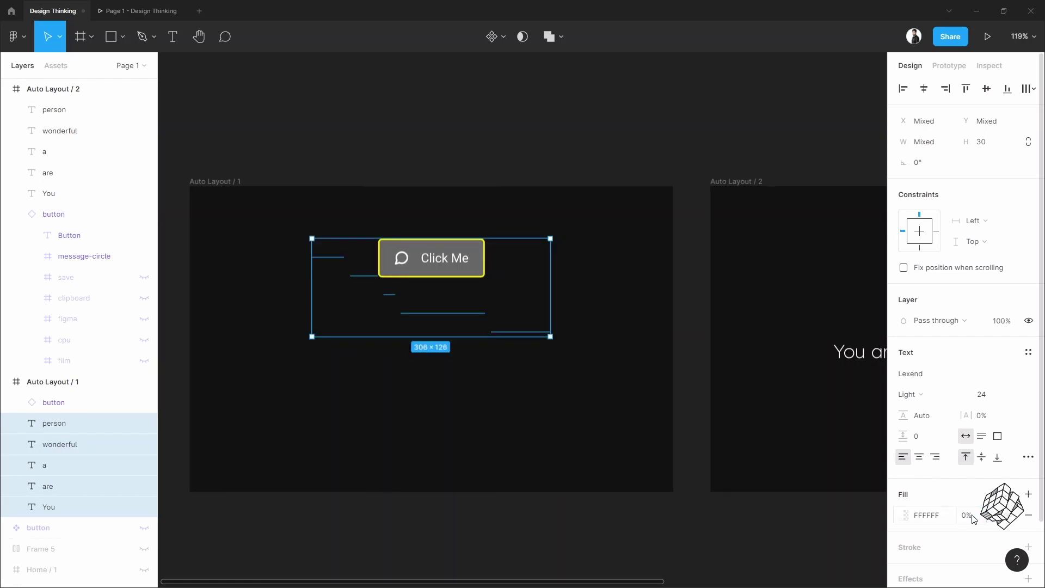
{"action": "key", "text": "Escape"}
{"action": "key", "text": "ctrl+Tab"}
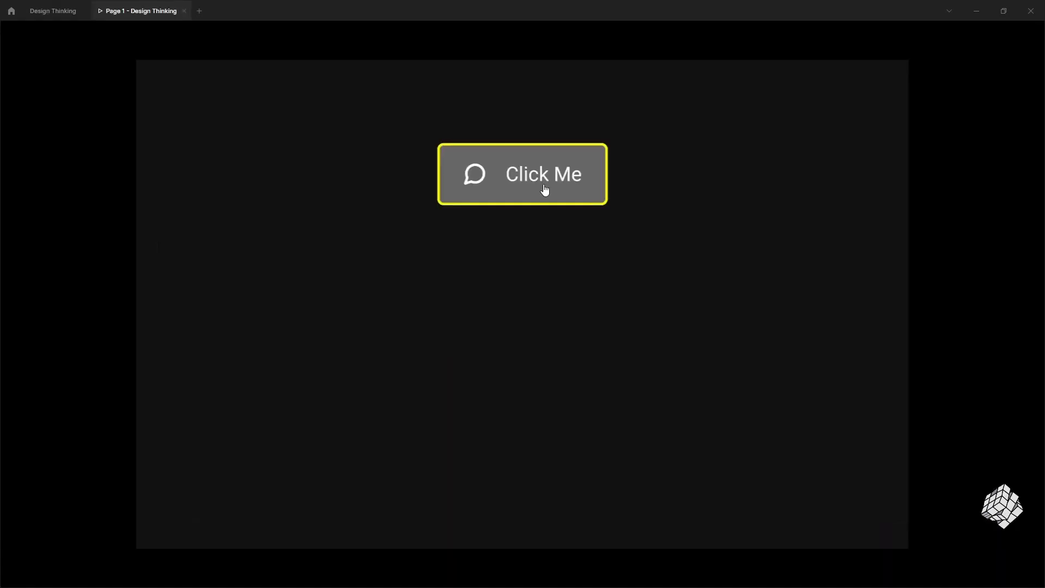
Test the Click Me button in the prototype several times, replaying the word reveal
{"action": "left_click", "coordinate": [589, 187]}
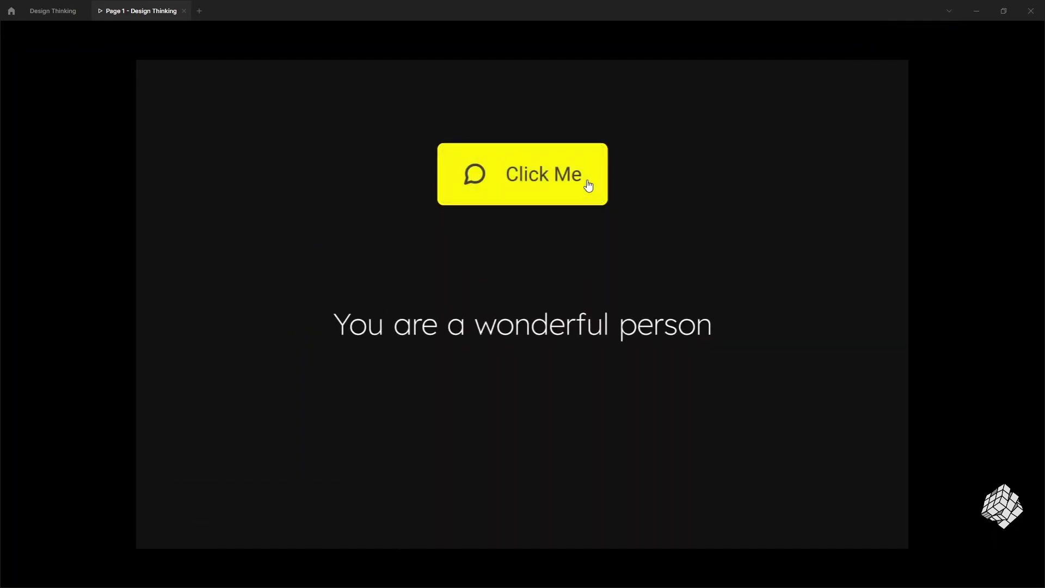
{"action": "left_click", "coordinate": [589, 187]}
{"action": "left_click", "coordinate": [589, 186]}
{"action": "left_click", "coordinate": [588, 186]}
{"action": "left_click", "coordinate": [588, 186]}
Back in the editor, set the five words in Auto Layout / 1 to 100% fill opacity
{"action": "key", "text": "ctrl+shift+Tab"}
{"action": "left_click", "coordinate": [82, 508], "text": "shift"}
{"action": "left_click", "coordinate": [976, 519]}
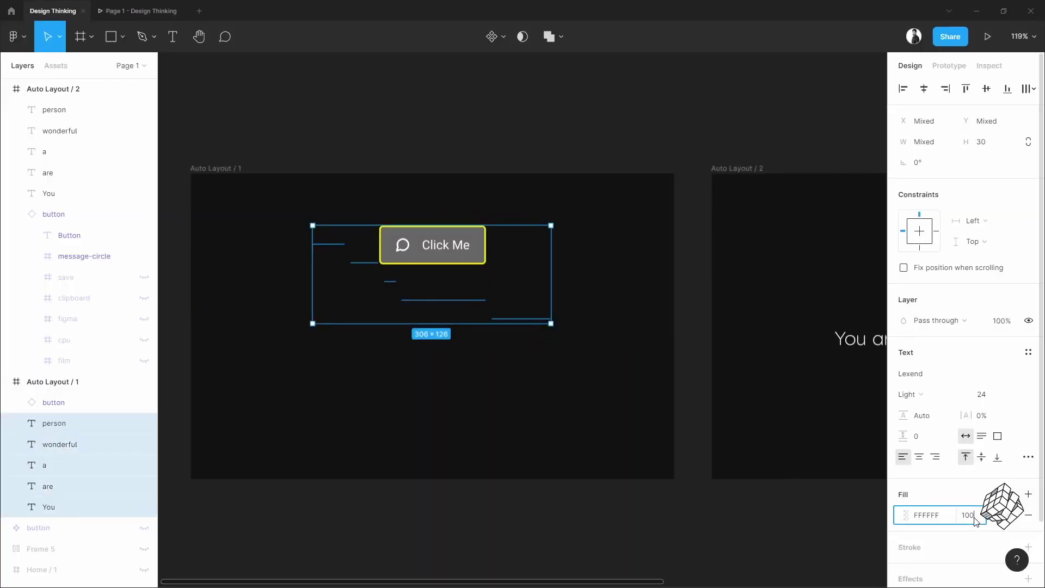
{"action": "key", "text": "Return"}
Draw Rectangle 9 over the frame's upper area, below the button, filled with the dark background colour
{"action": "left_click", "coordinate": [316, 278]}
{"action": "scroll", "coordinate": [316, 277], "scroll_direction": "up", "scroll_amount": 2}
{"action": "key", "text": "r"}
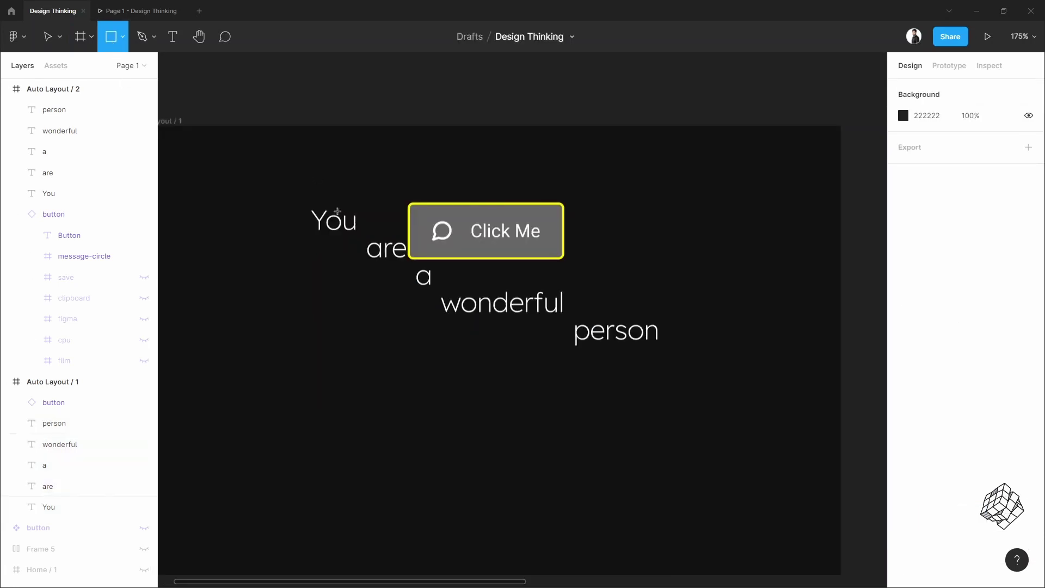
{"action": "left_click_drag", "start_coordinate": [216, 138], "coordinate": [737, 356]}
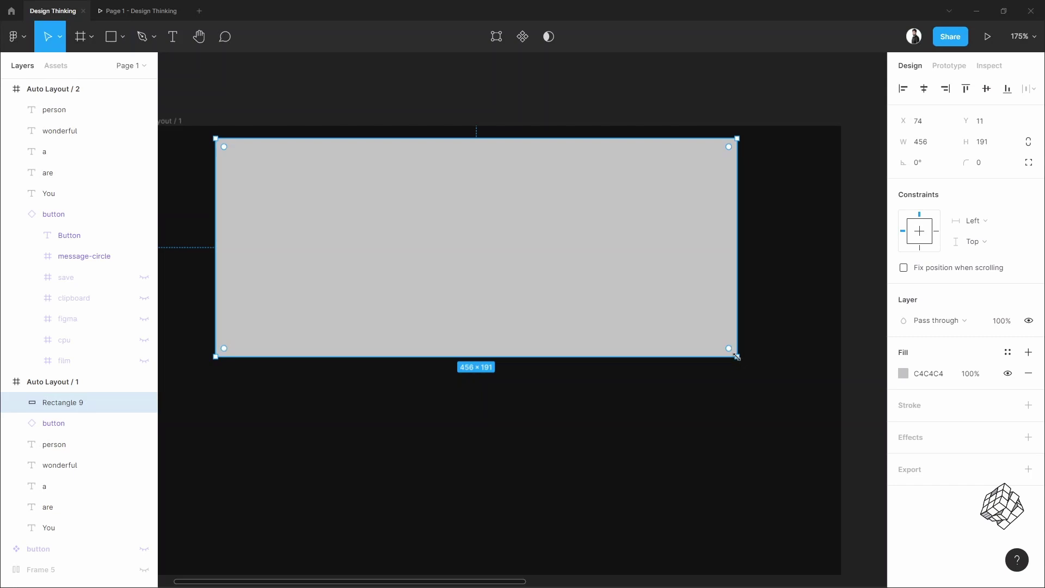
{"action": "left_click_drag", "start_coordinate": [88, 408], "coordinate": [72, 438]}
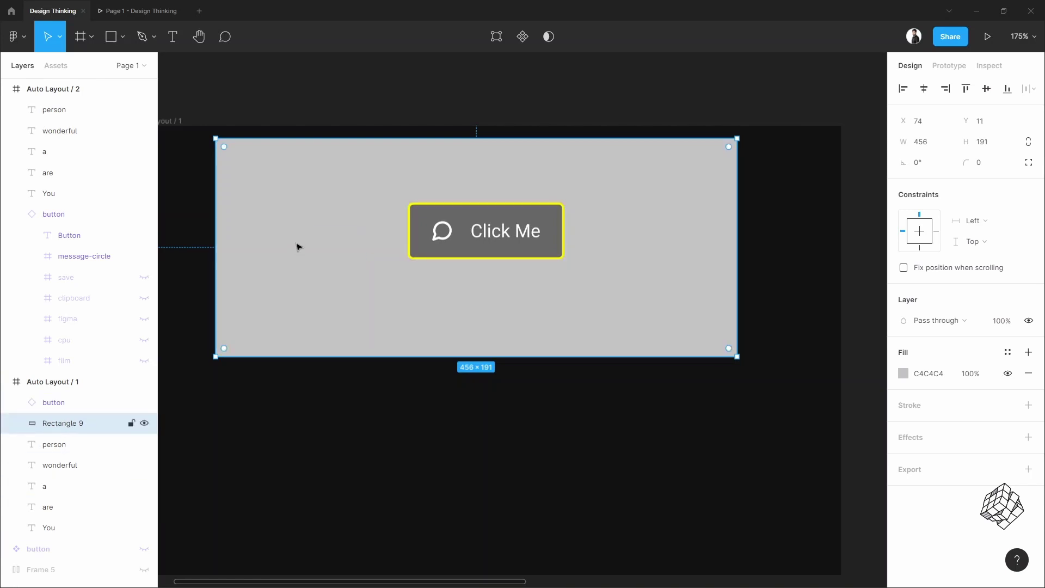
{"action": "key", "text": "i"}
{"action": "left_click", "coordinate": [352, 382]}
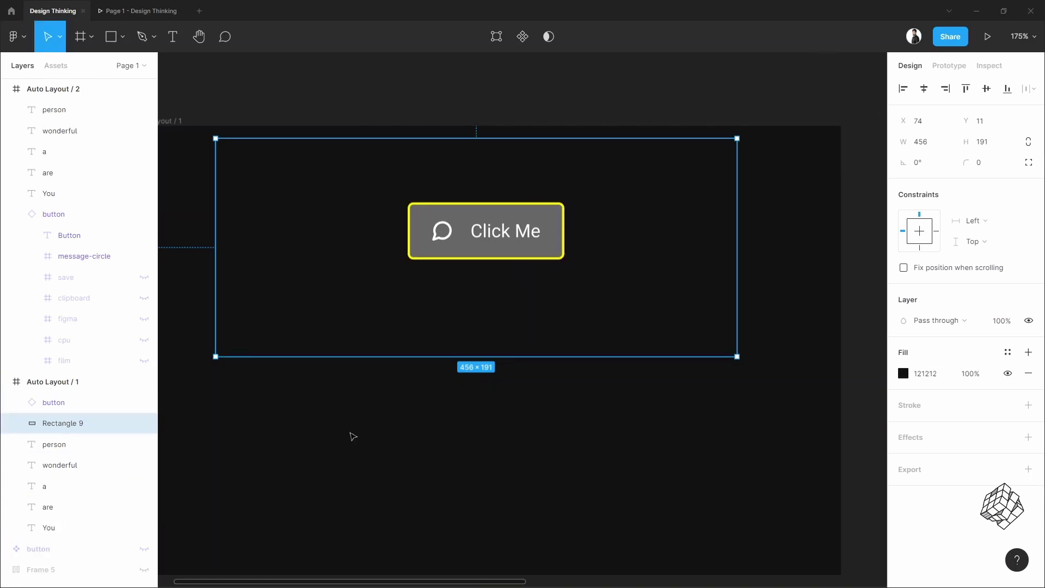
Change Rectangle 9's fill to a linear gradient and make it 204 tall
{"action": "left_click", "coordinate": [905, 375]}
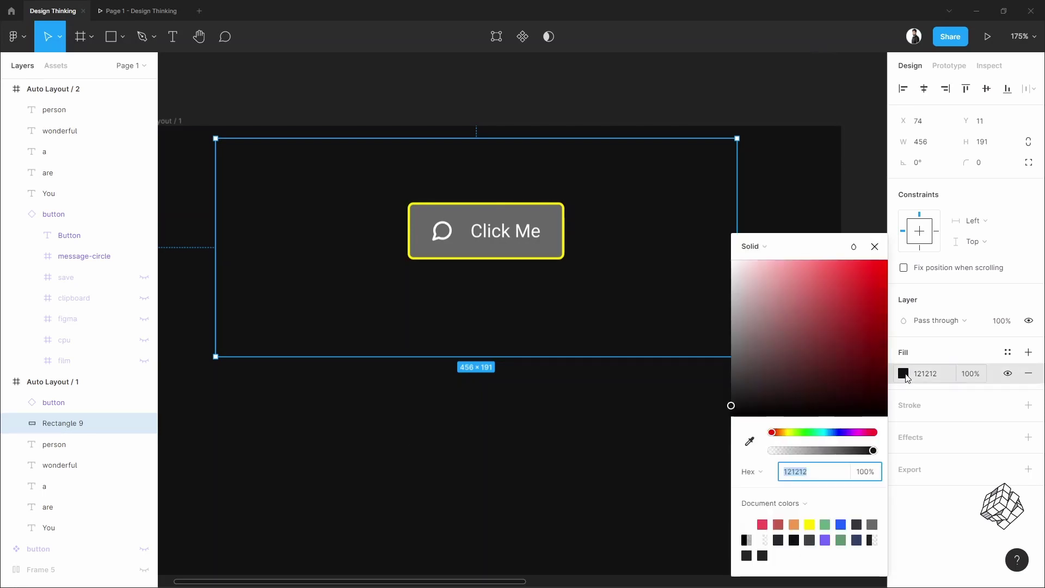
{"action": "left_click", "coordinate": [771, 250]}
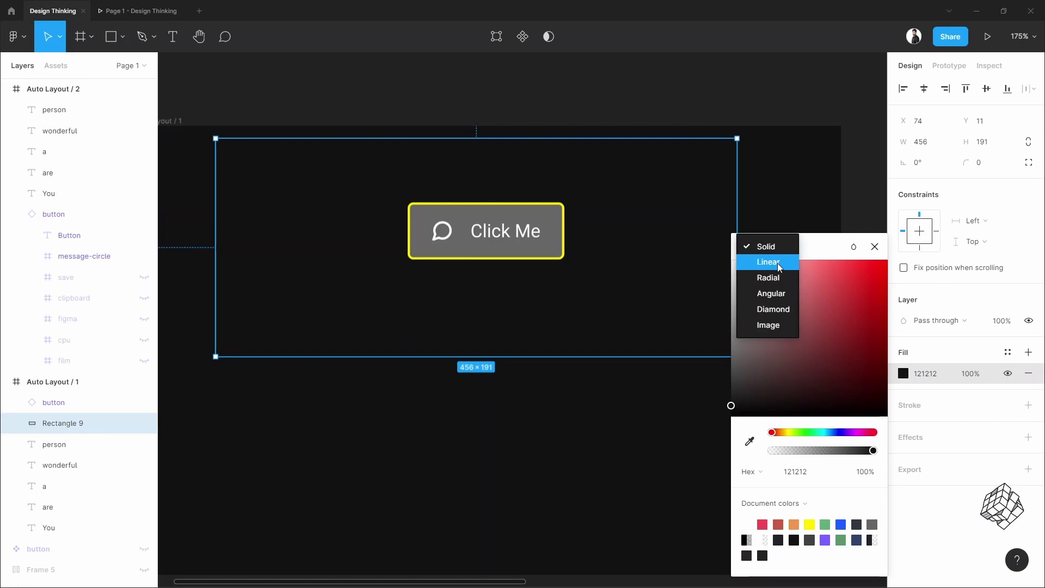
{"action": "left_click", "coordinate": [778, 263]}
{"action": "left_click_drag", "start_coordinate": [490, 141], "coordinate": [496, 346]}
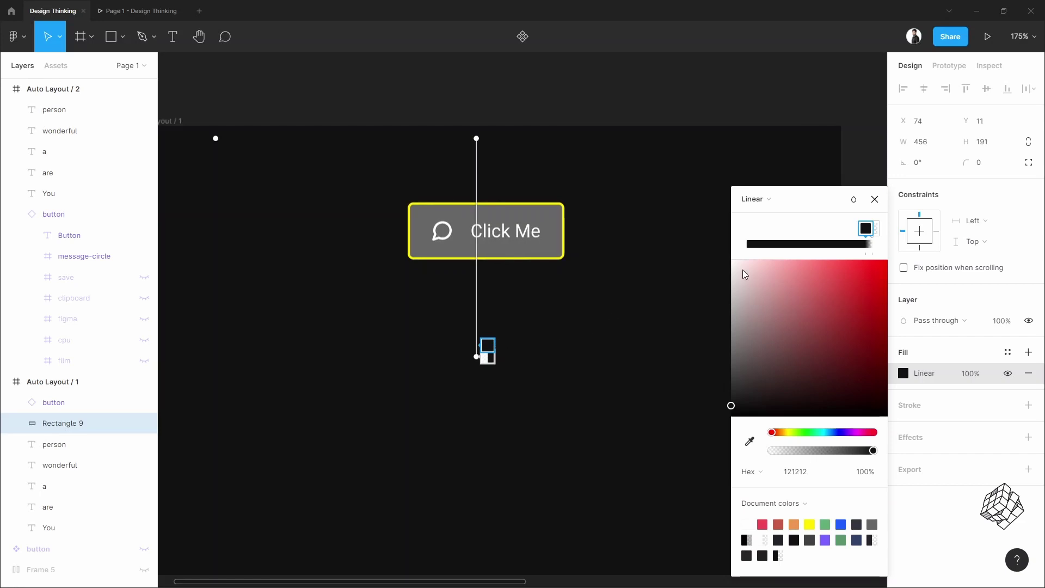
{"action": "left_click", "coordinate": [728, 283]}
{"action": "left_click_drag", "start_coordinate": [511, 358], "coordinate": [512, 372]}
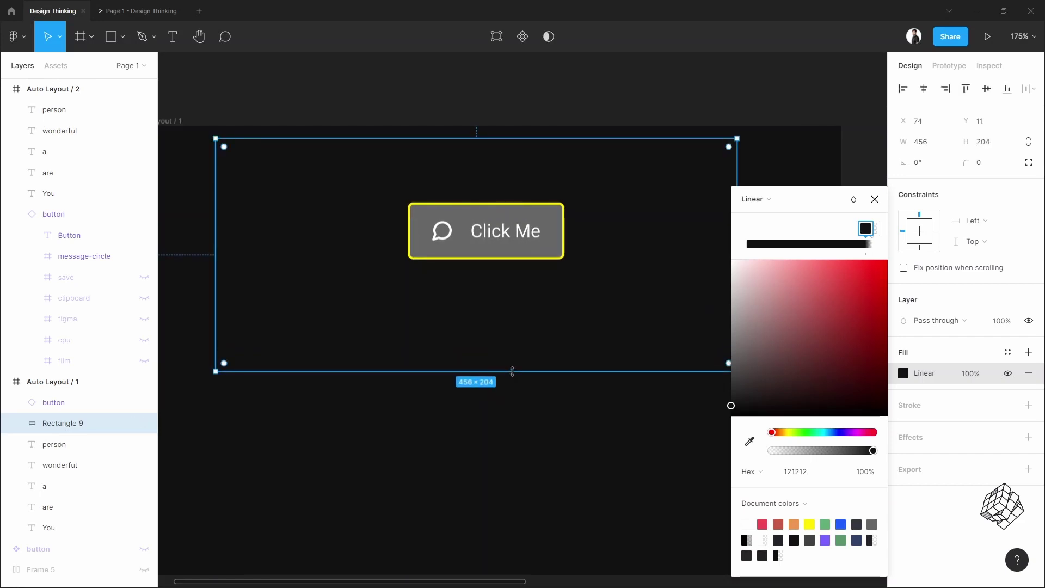
{"action": "key", "text": "Escape"}
{"action": "key", "text": "Escape"}
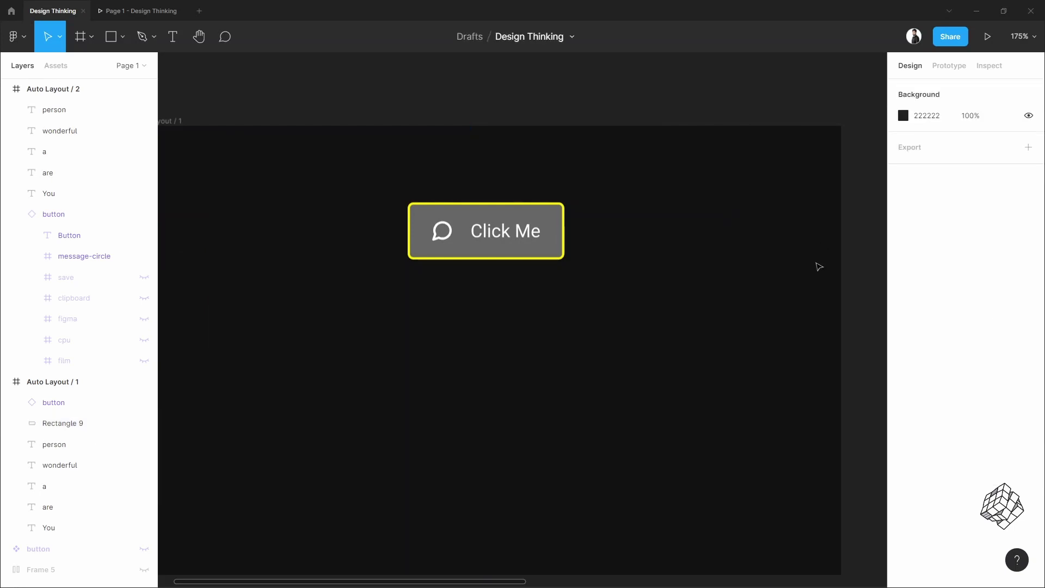
{"action": "scroll", "coordinate": [807, 291], "scroll_direction": "down", "scroll_amount": 3}
Copy Rectangle 9 into Auto Layout / 2 and place the button layer above it
{"action": "left_click_drag", "start_coordinate": [612, 361], "coordinate": [544, 381]}
{"action": "scroll", "coordinate": [543, 381], "scroll_direction": "right", "scroll_amount": 5}
{"action": "scroll", "coordinate": [541, 383], "scroll_direction": "down", "scroll_amount": 2}
{"action": "left_click", "coordinate": [429, 301]}
{"action": "key", "text": "ctrl+c"}
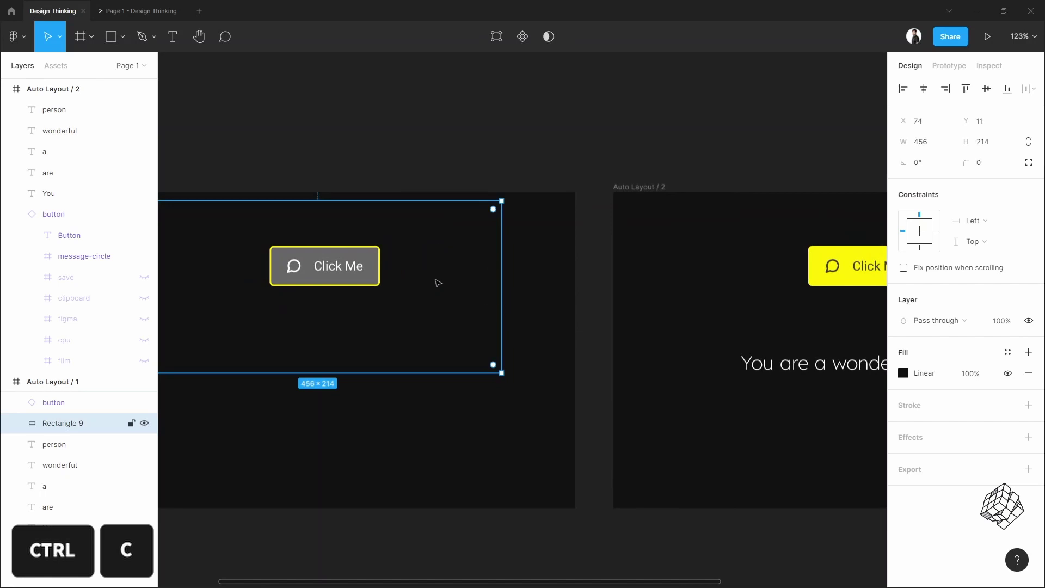
{"action": "scroll", "coordinate": [555, 304], "scroll_direction": "right", "scroll_amount": 6}
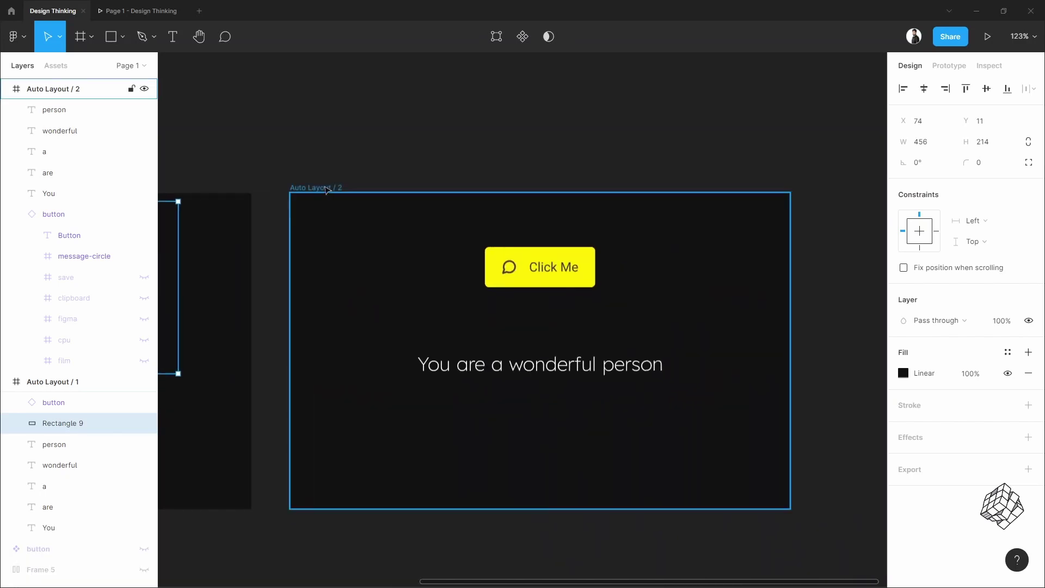
{"action": "left_click", "coordinate": [327, 189]}
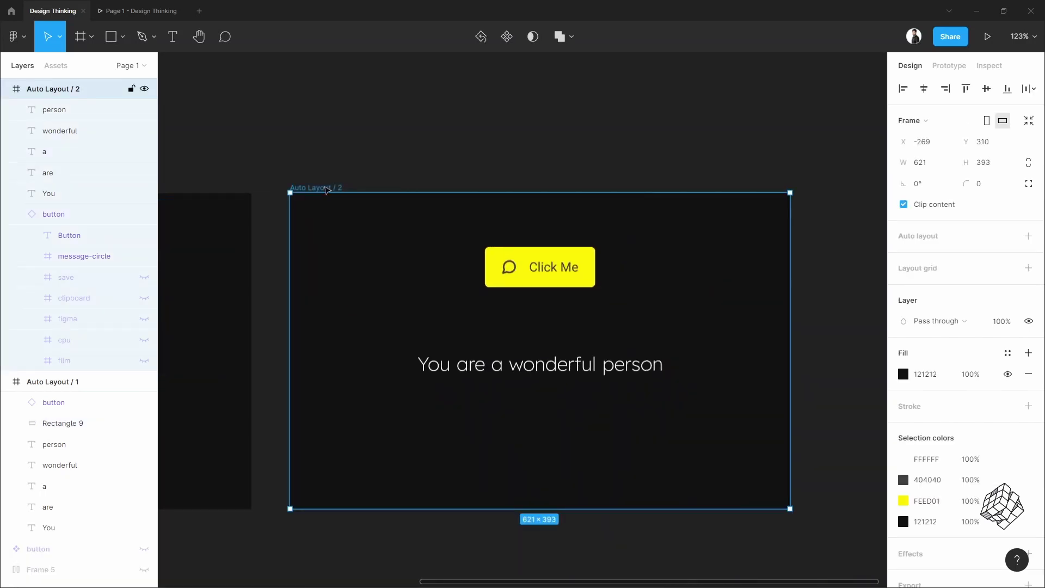
{"action": "key", "text": "ctrl+v"}
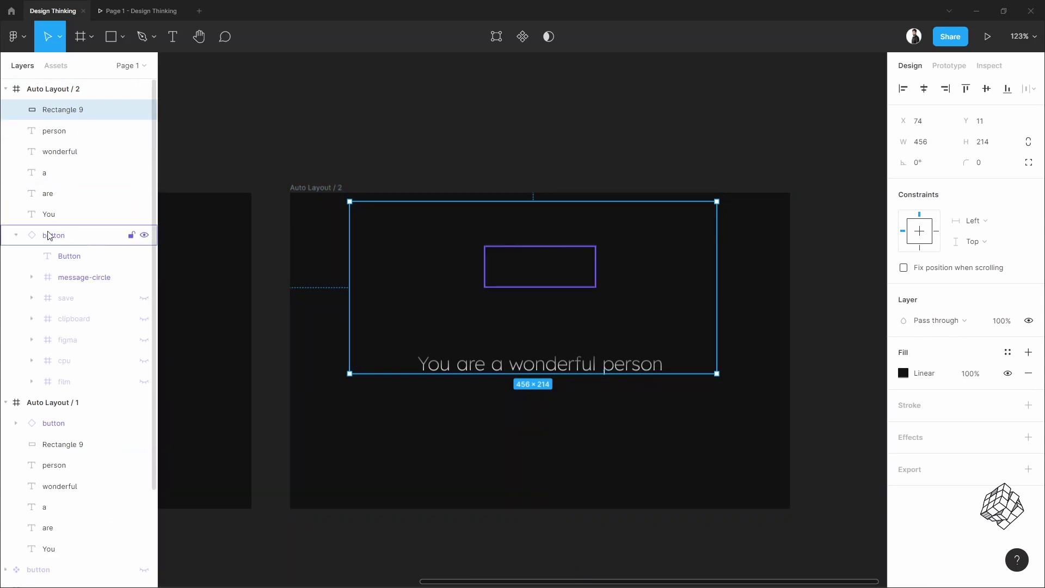
{"action": "left_click", "coordinate": [17, 236]}
{"action": "left_click_drag", "start_coordinate": [52, 235], "coordinate": [67, 106]}
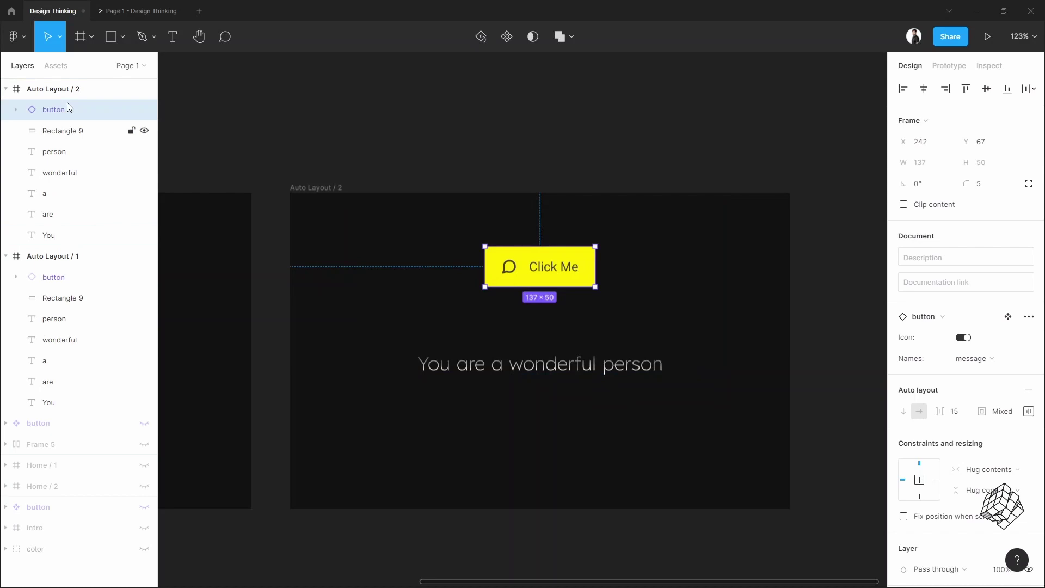
Nudge the five word layers in Auto Layout / 2 down two steps
{"action": "left_click", "coordinate": [80, 131]}
{"action": "left_click", "coordinate": [81, 152]}
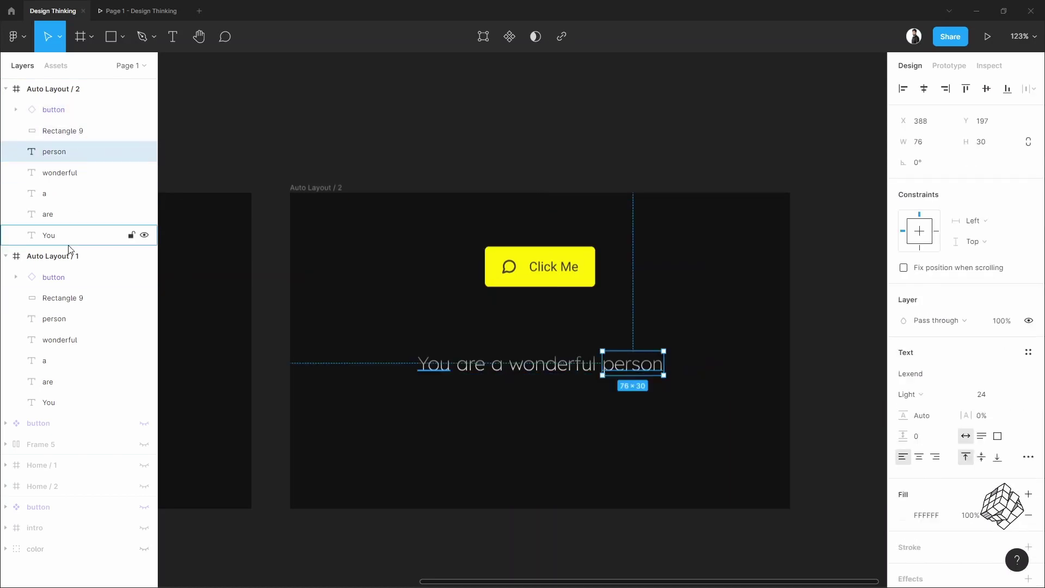
{"action": "left_click", "coordinate": [72, 240], "text": "shift"}
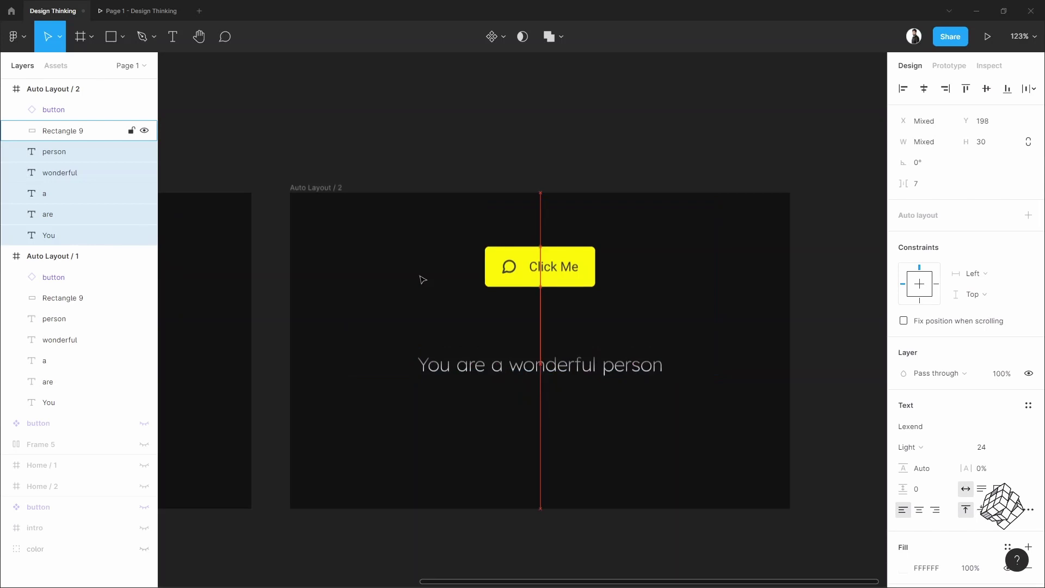
{"action": "key", "text": "Down"}
{"action": "key", "text": "Down"}
{"action": "key", "text": "Down"}
{"action": "key", "text": "Down"}
{"action": "key", "text": "Down"}
{"action": "key", "text": "Down"}
{"action": "key", "text": "Down"}
{"action": "key", "text": "Down"}
{"action": "key", "text": "Down"}
{"action": "key", "text": "Down"}
{"action": "key", "text": "Down"}
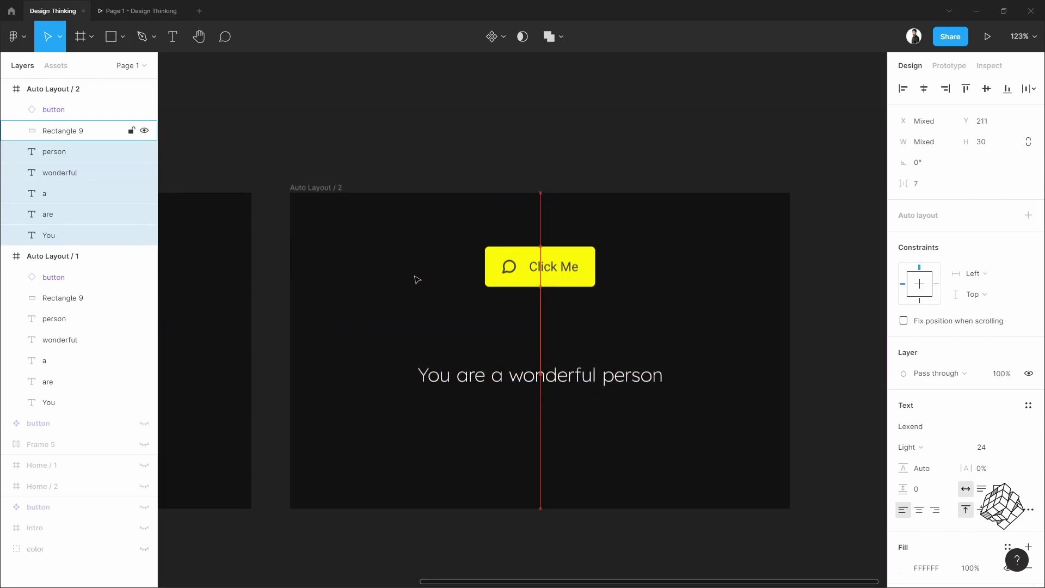
{"action": "key", "text": "Down"}
{"action": "key", "text": "Down"}
{"action": "key", "text": "Down"}
{"action": "key", "text": "Down"}
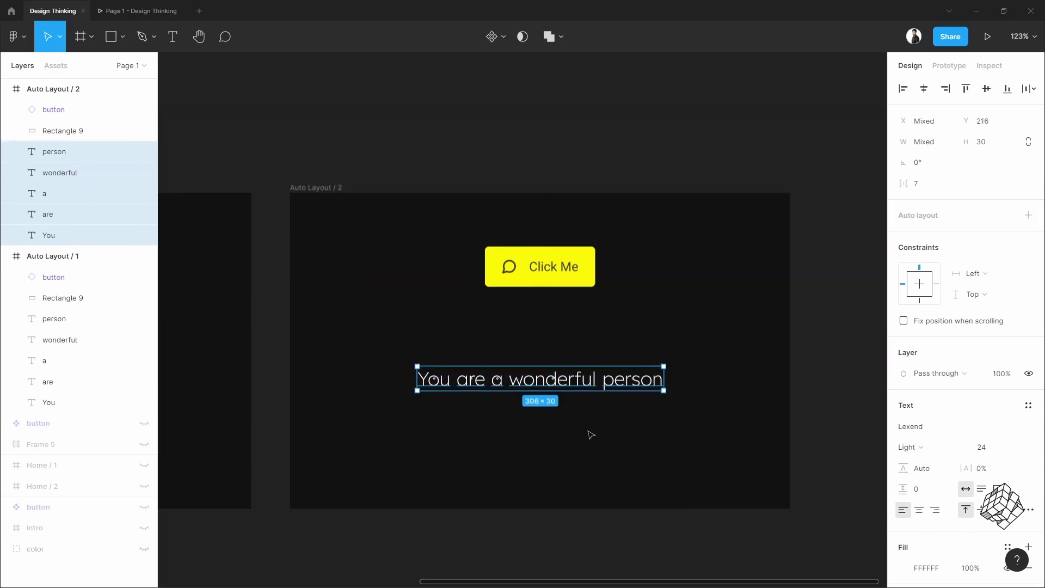
{"action": "left_click", "coordinate": [590, 435]}
Present the prototype and toggle Click Me to test the sentence reveal
{"action": "key", "text": "ctrl+alt+Return"}
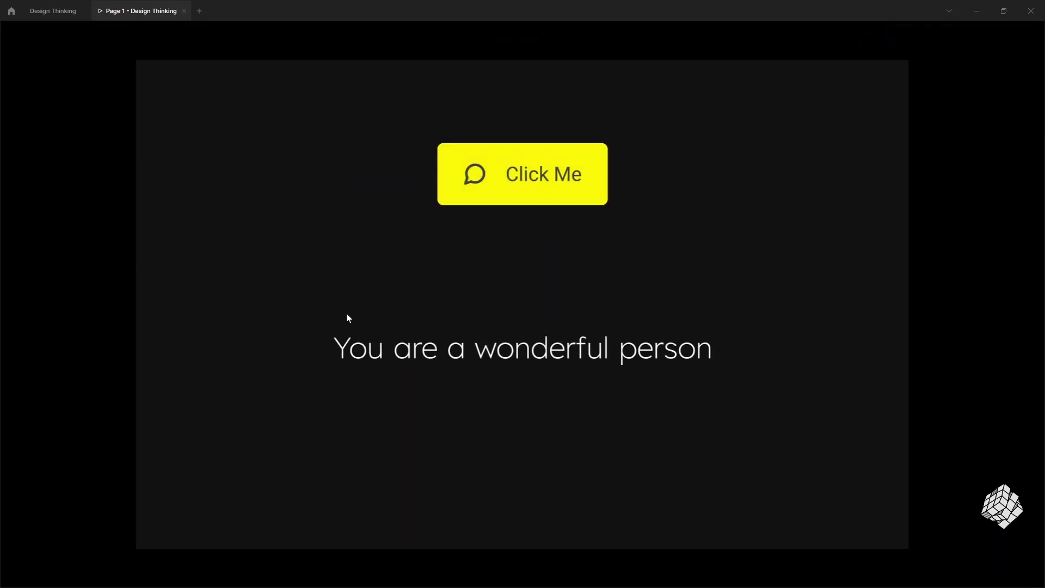
{"action": "left_click", "coordinate": [556, 181]}
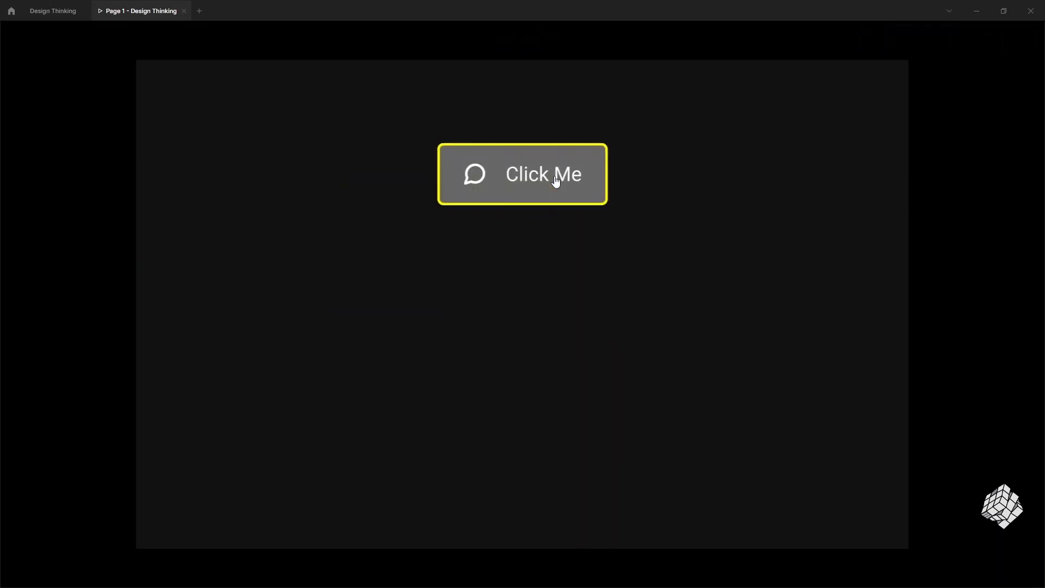
{"action": "left_click", "coordinate": [556, 182]}
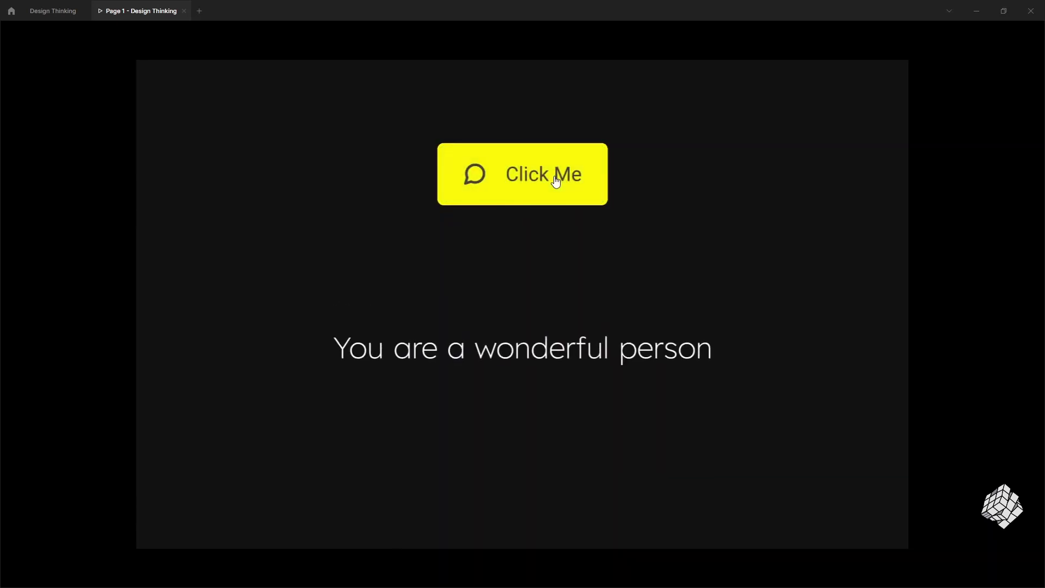
{"action": "left_click", "coordinate": [556, 182]}
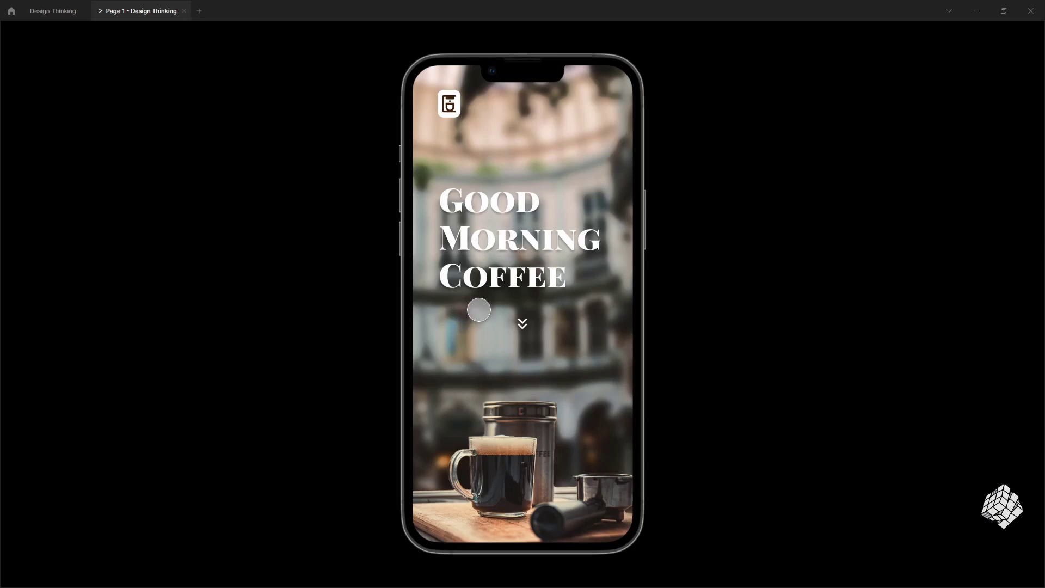
{"action": "left_click", "coordinate": [523, 324]}
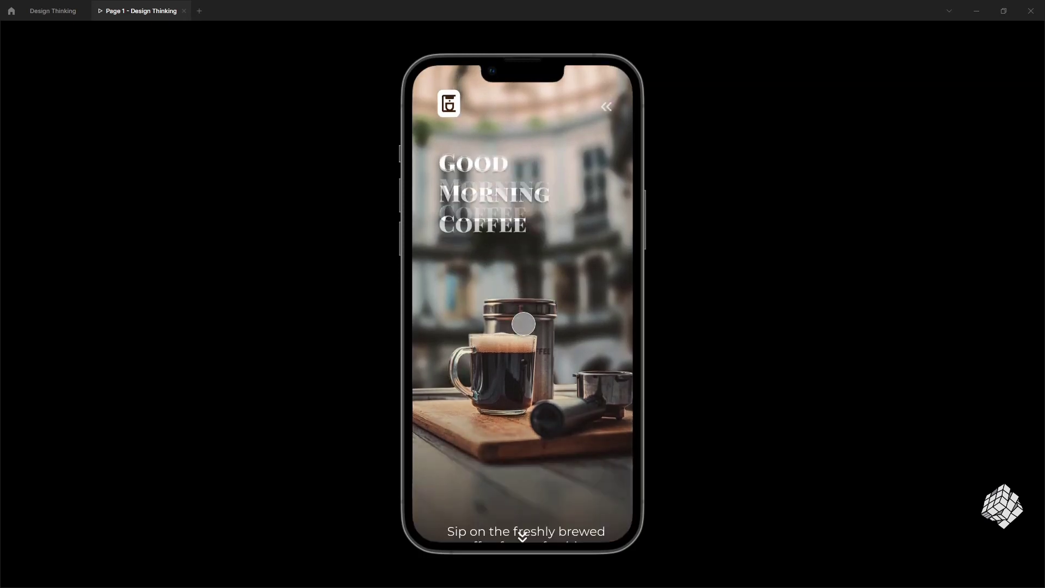
{"action": "left_click", "coordinate": [523, 534]}
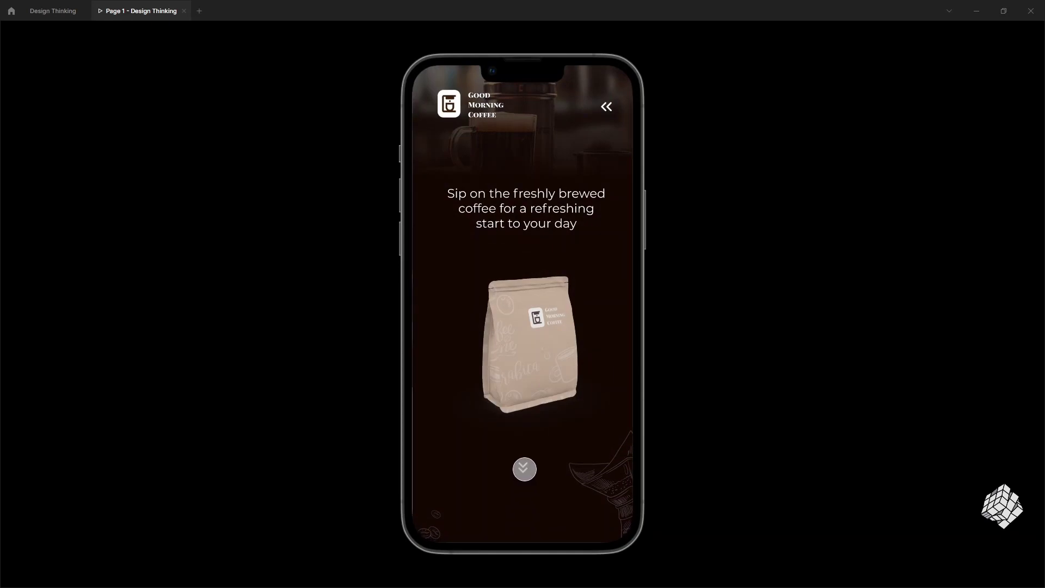
{"action": "left_click", "coordinate": [523, 468]}
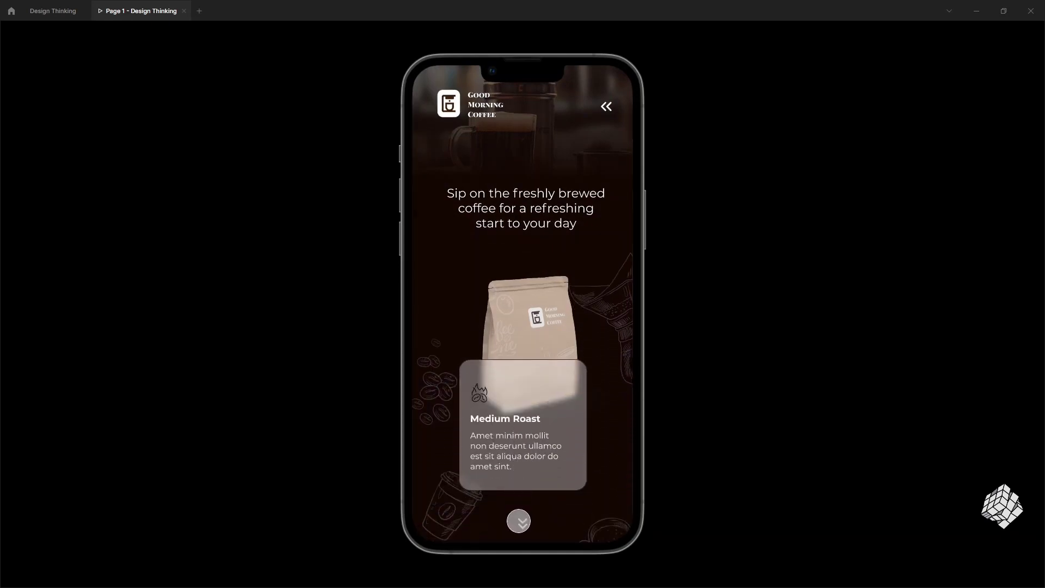
{"action": "left_click", "coordinate": [520, 522]}
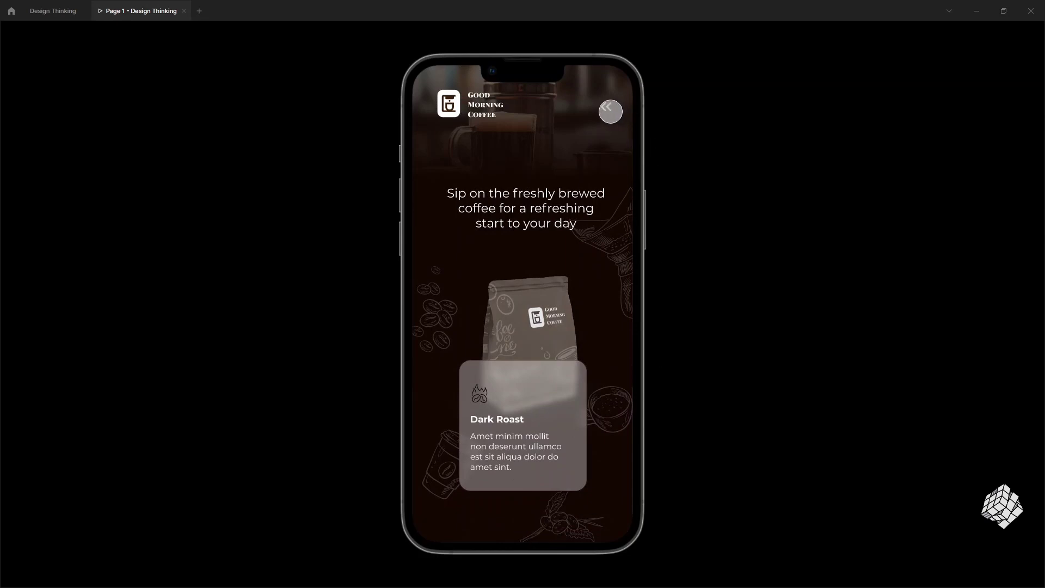
{"action": "left_click", "coordinate": [608, 109]}
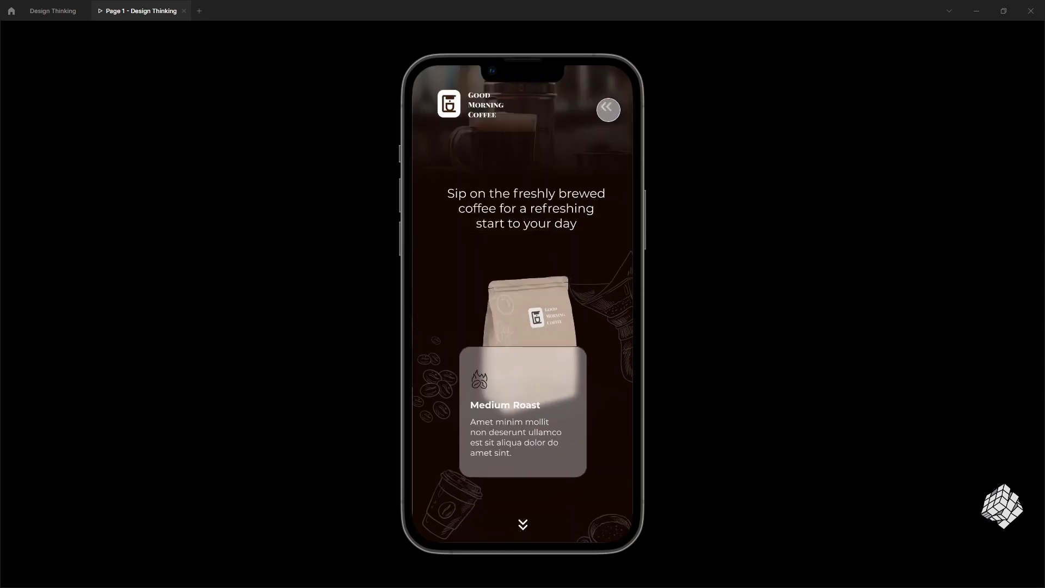
{"action": "left_click", "coordinate": [608, 110]}
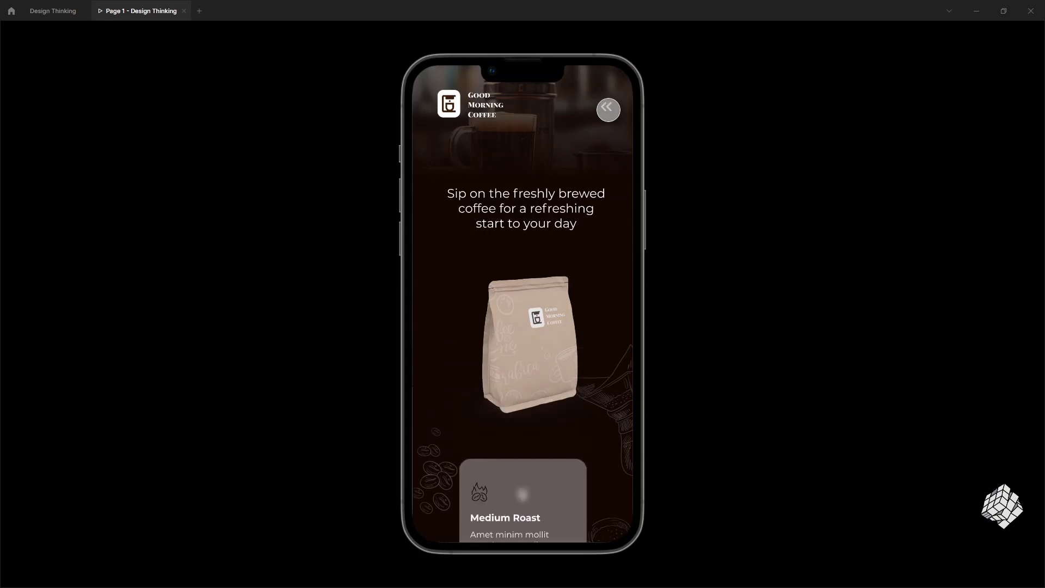
{"action": "left_click", "coordinate": [609, 109]}
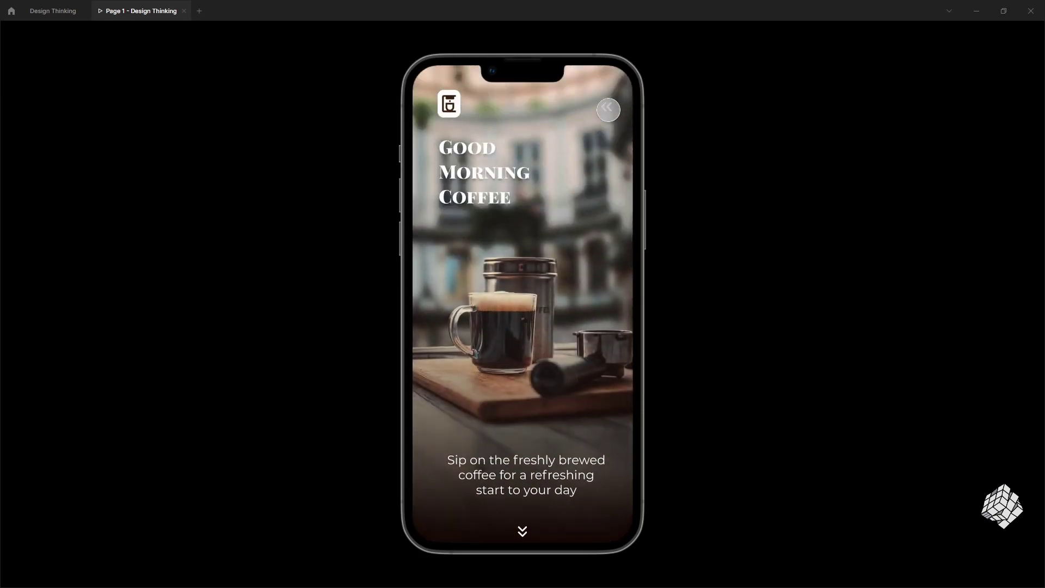
{"action": "left_click", "coordinate": [608, 109]}
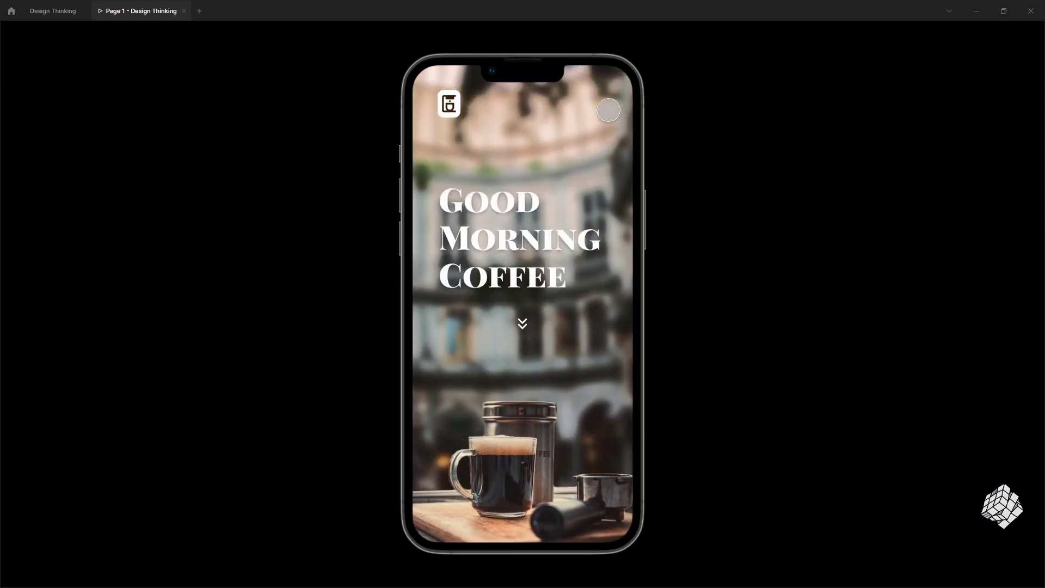